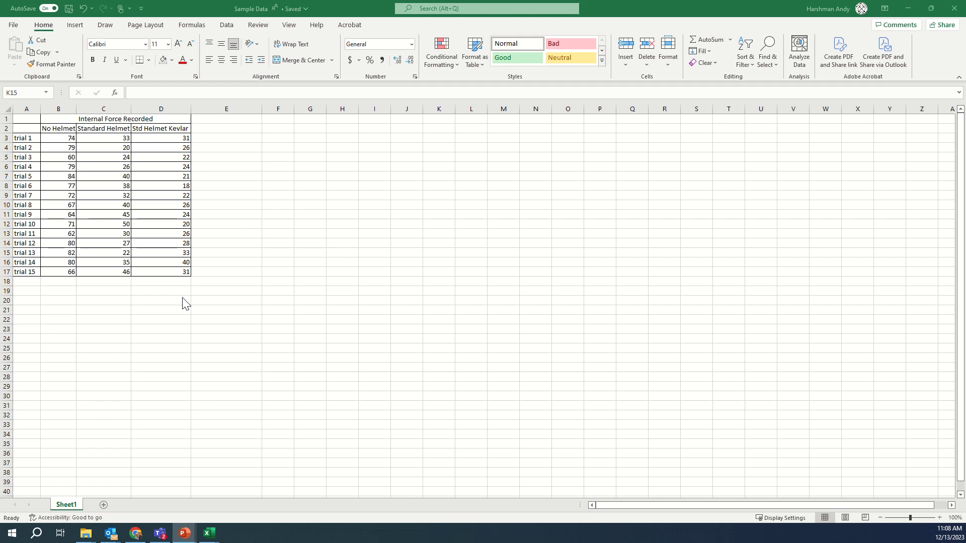
Label the three rows below the trials, A18 to A20, as "Average", "Std. Dev." and "Std. Err."
key("alt+Tab")
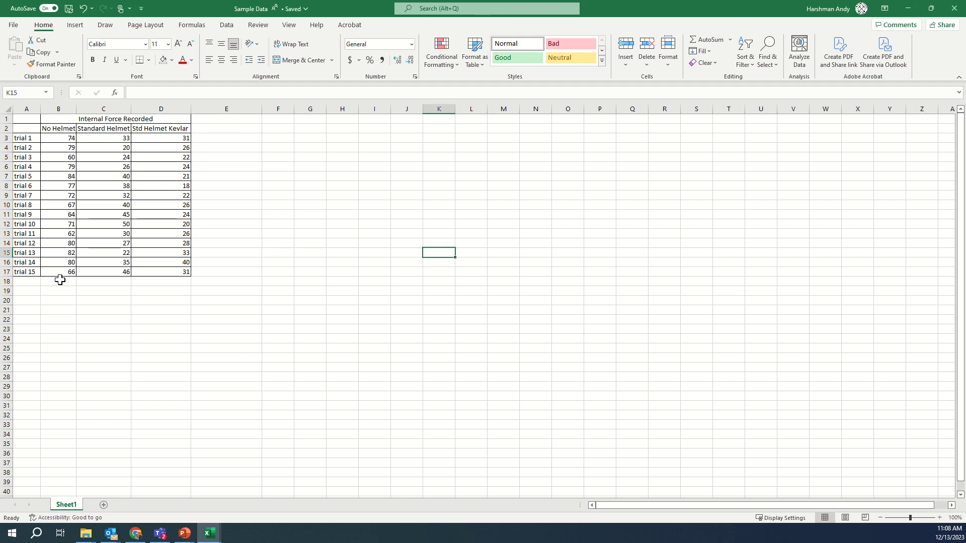
left_click(60, 280)
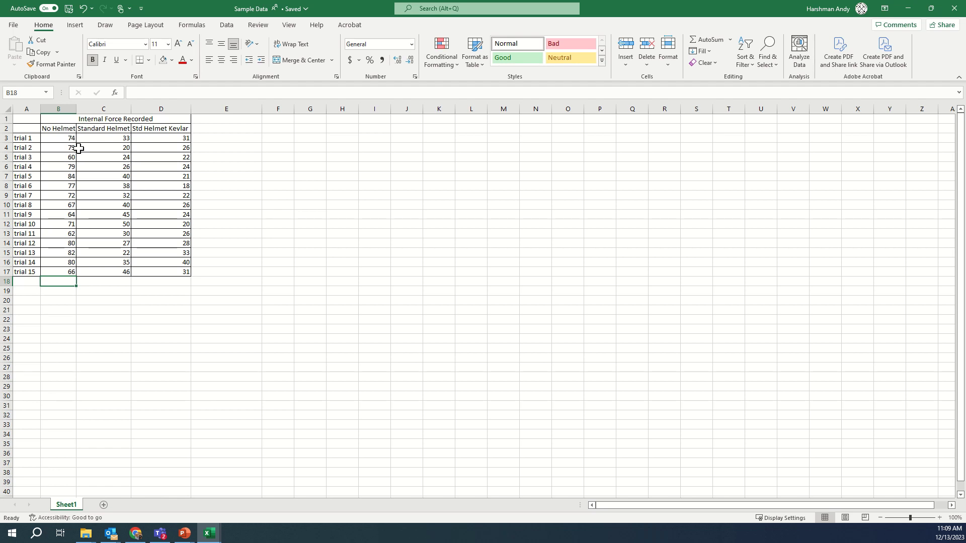
left_click(33, 280)
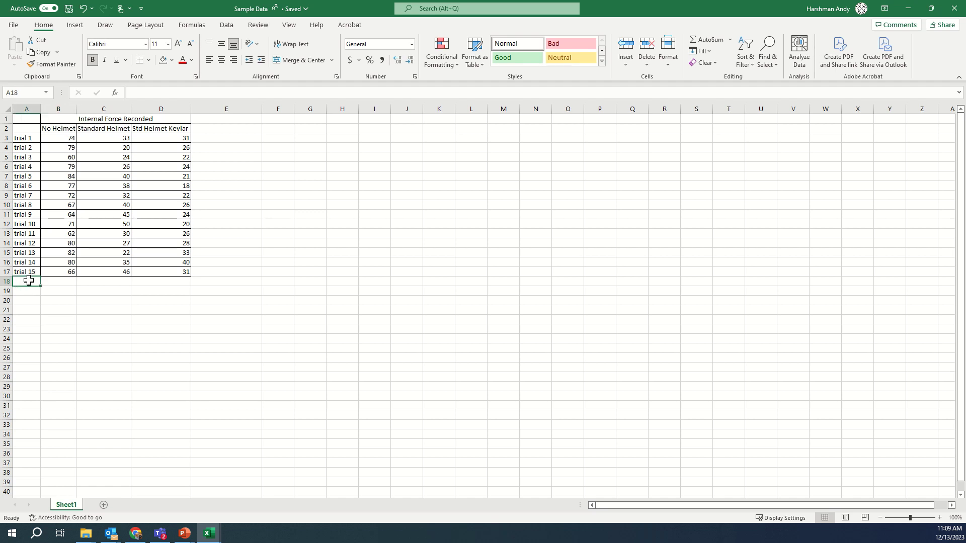
type("Average")
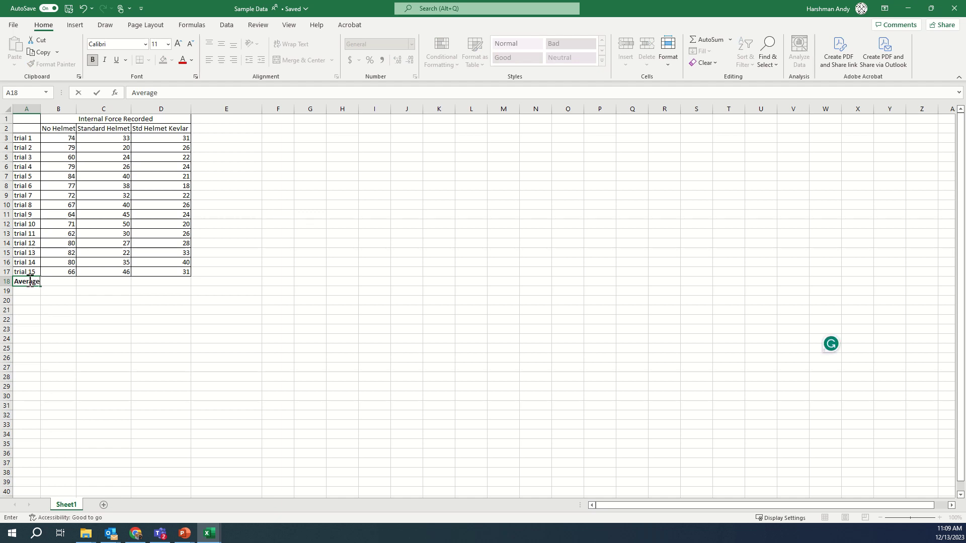
key("Return")
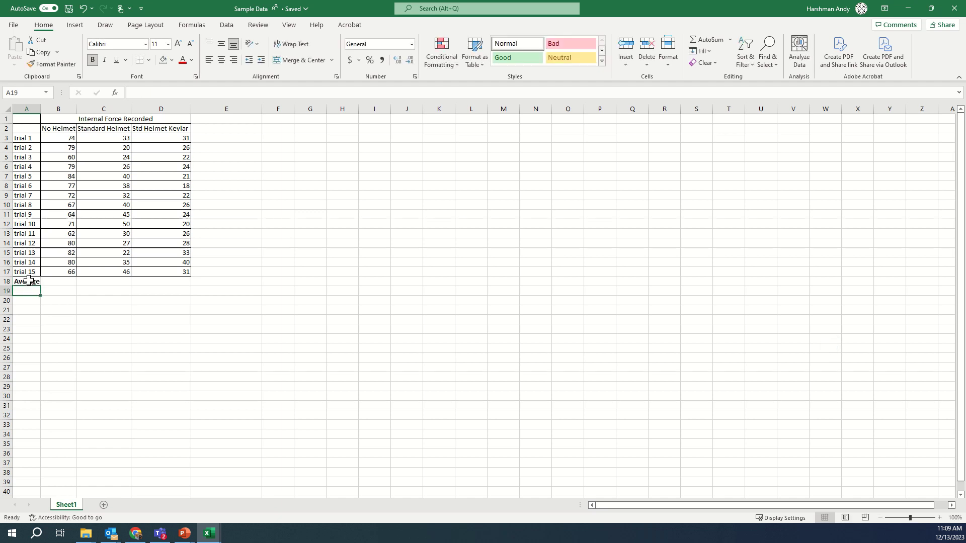
type("Std")
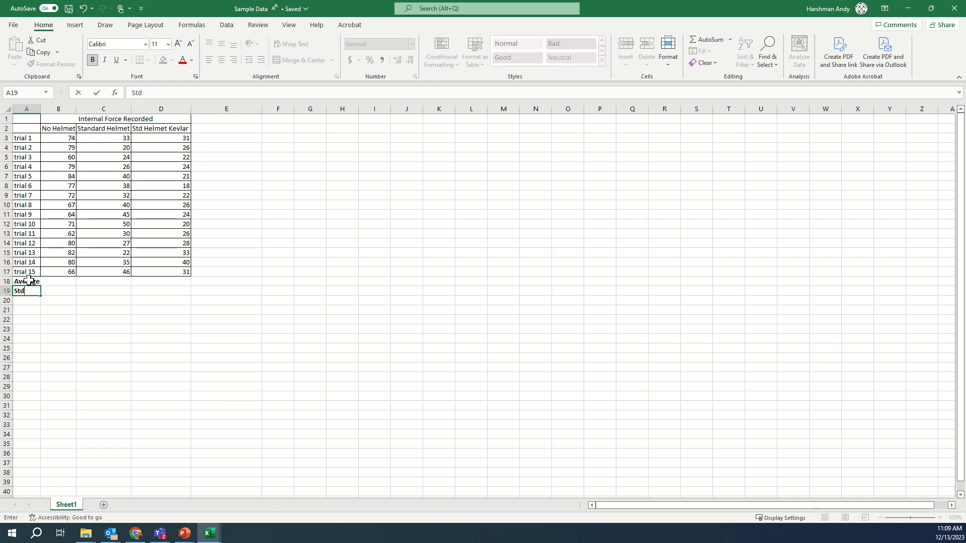
type(". Dev.")
key("Return")
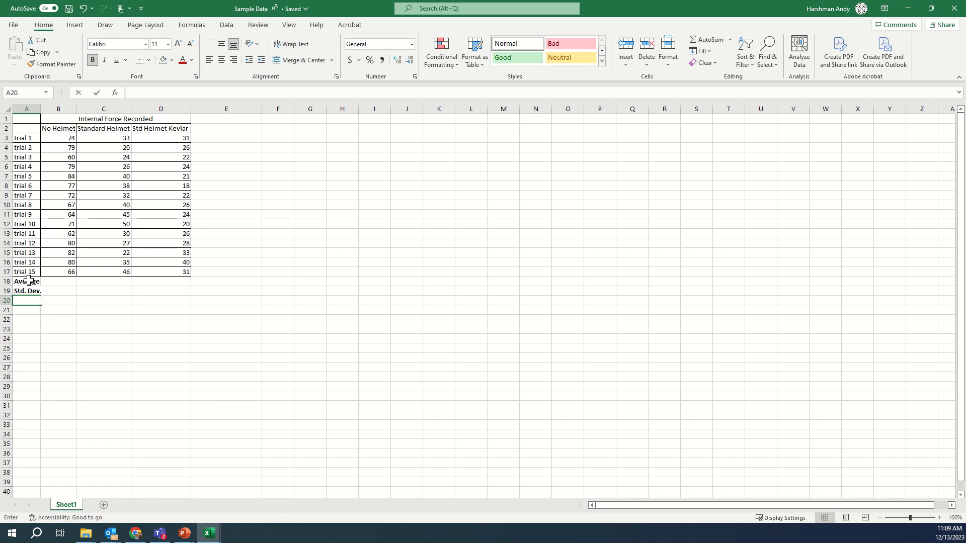
type("Std E")
key("BackSpace")
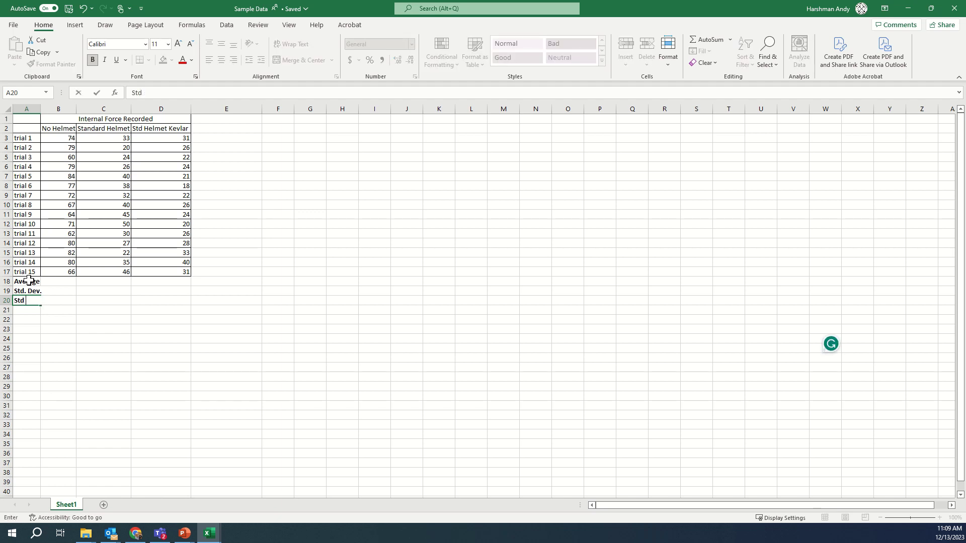
type(". Err.")
Commit the last label and autofit the width of column A to its contents
mouse_move(448, 6)
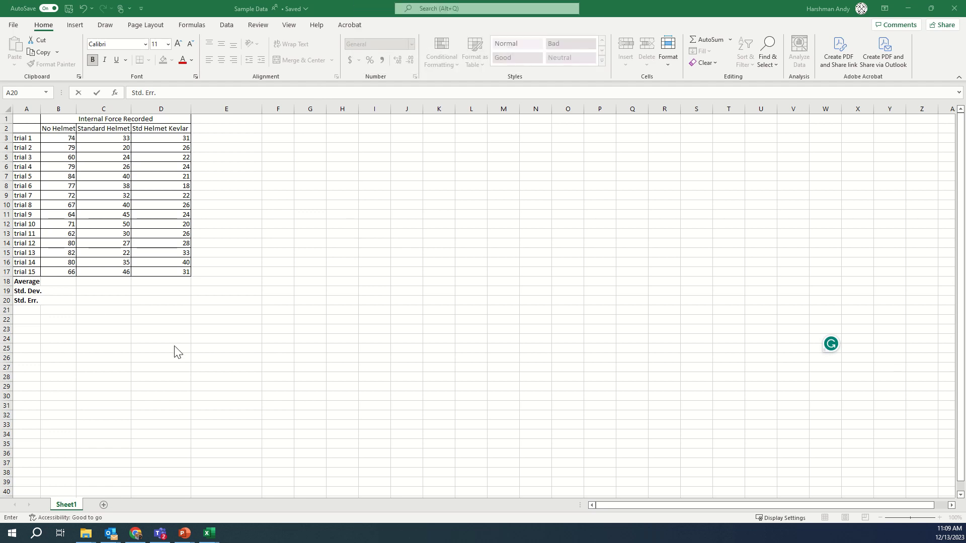
left_click(44, 126)
double_click(41, 109)
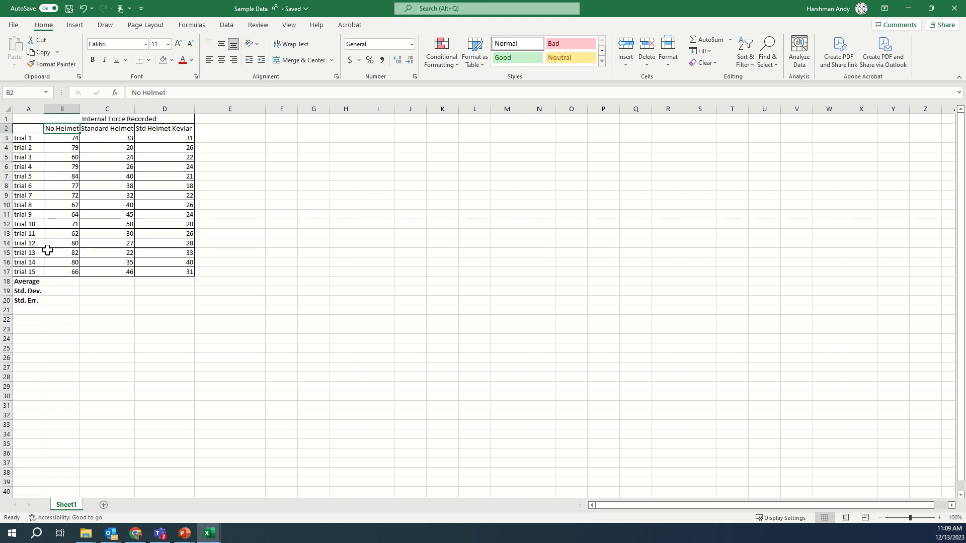
Calculate the No Helmet average in B18 with the AVERAGE function over B3:B17
left_click(51, 281)
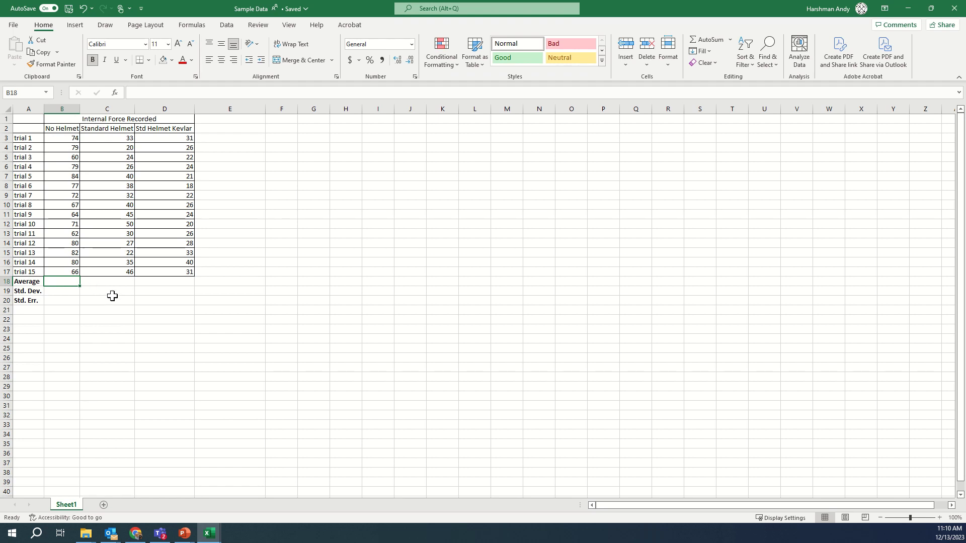
left_click(193, 25)
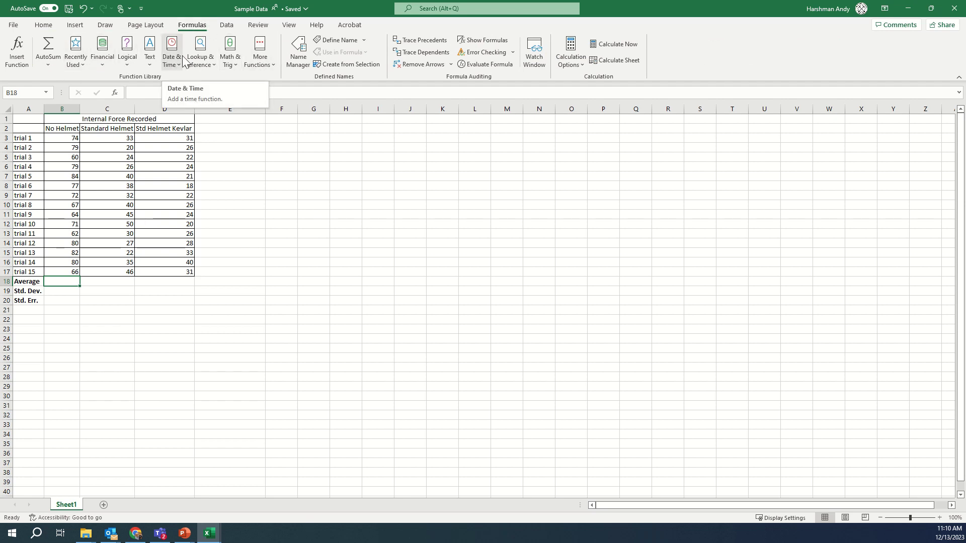
left_click(49, 65)
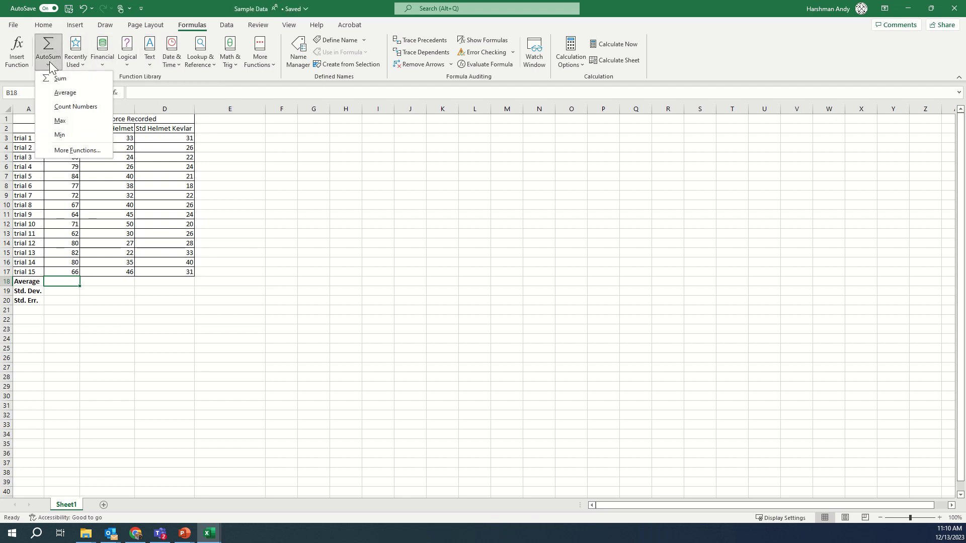
left_click(65, 92)
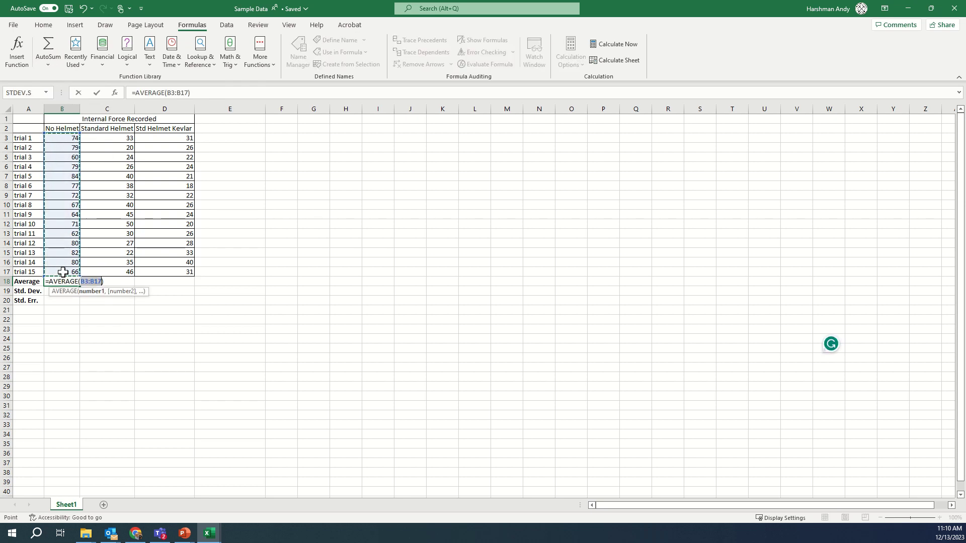
left_click(71, 134)
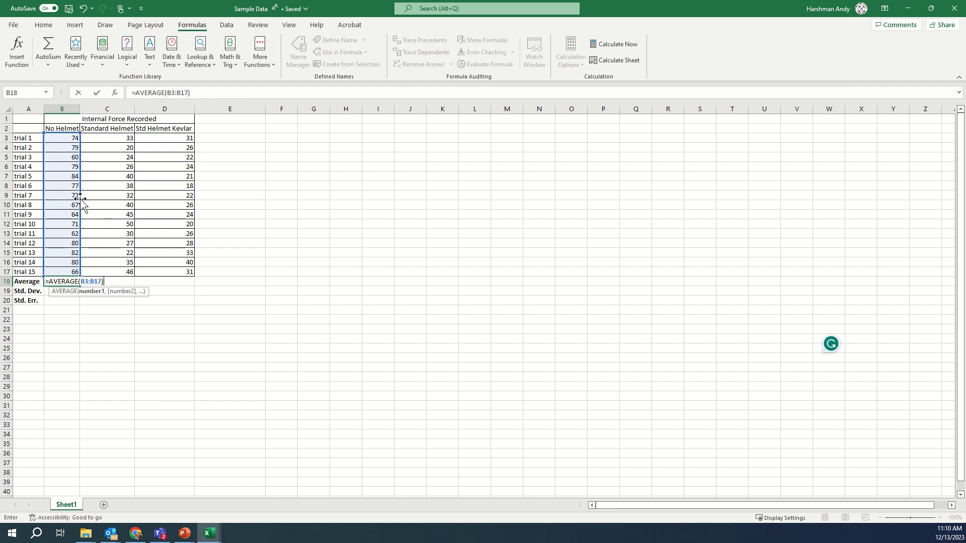
key("Return")
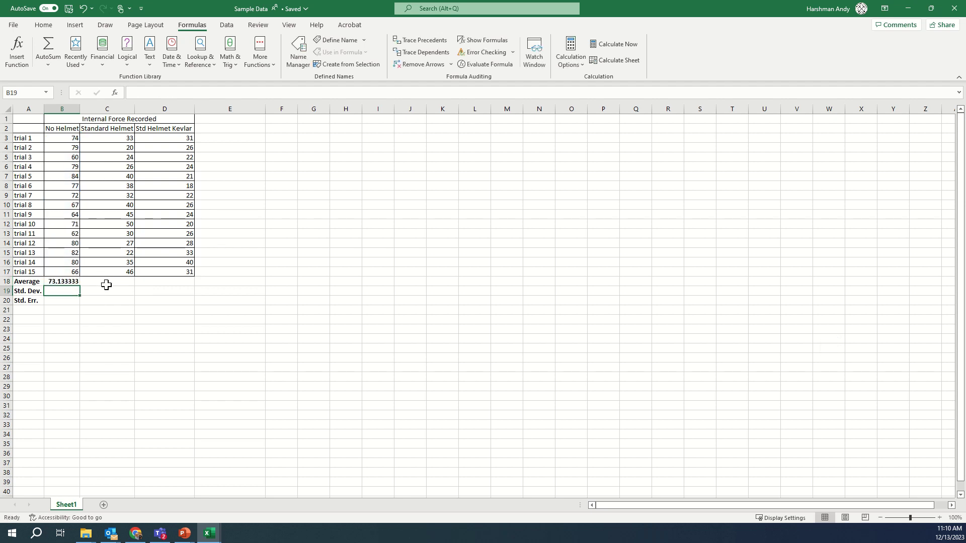
Fill the average formula from B18 across to C18 and D18 for the other two helmet conditions
left_click(66, 281)
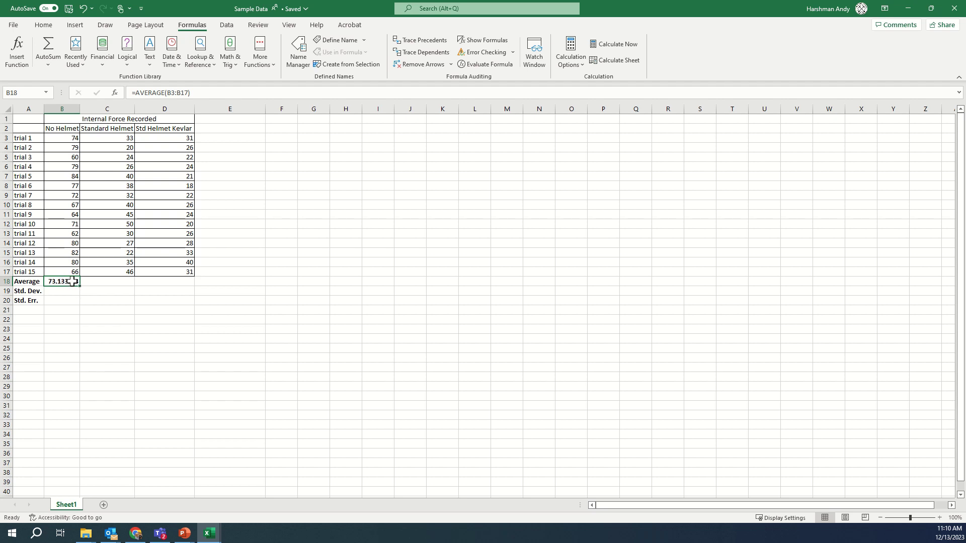
left_click_drag(80, 288, 177, 284)
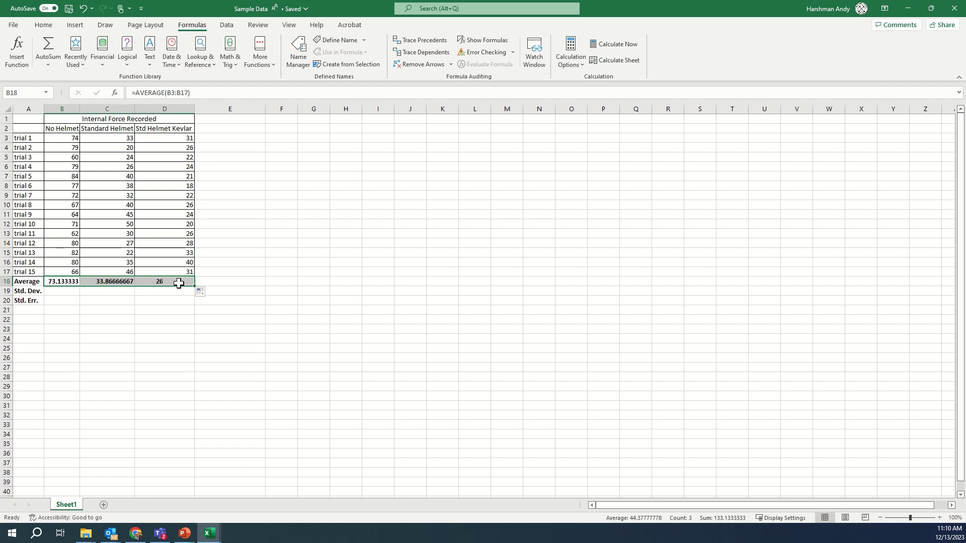
left_click(82, 292)
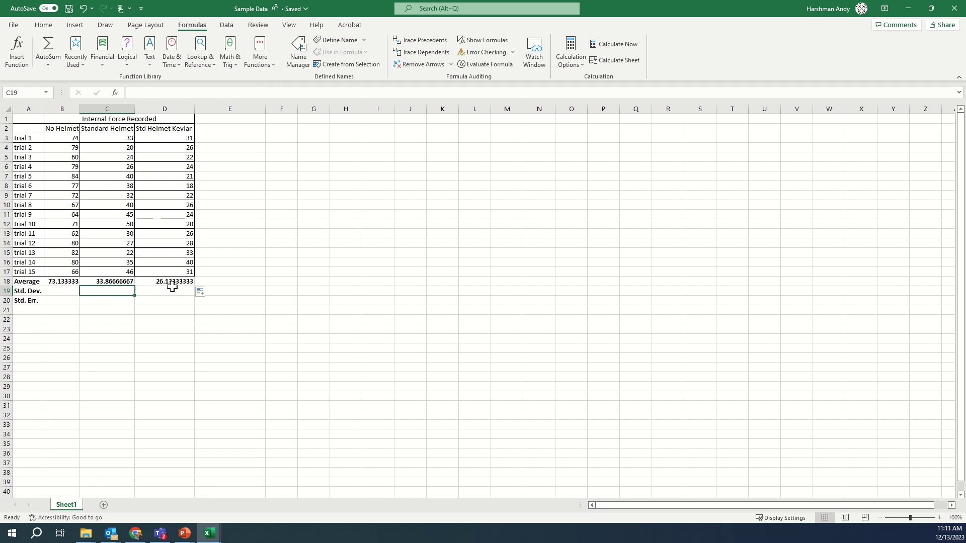
Calculate the No Helmet sample standard deviation in B19 with STDEV.S over B3:B17 and fill it across to D19
left_click(70, 290)
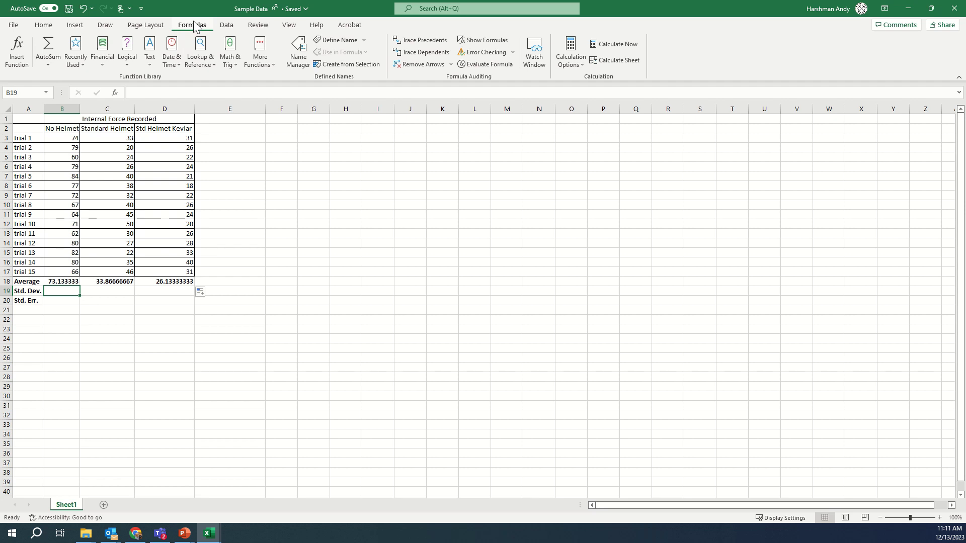
left_click(257, 64)
mouse_move(266, 76)
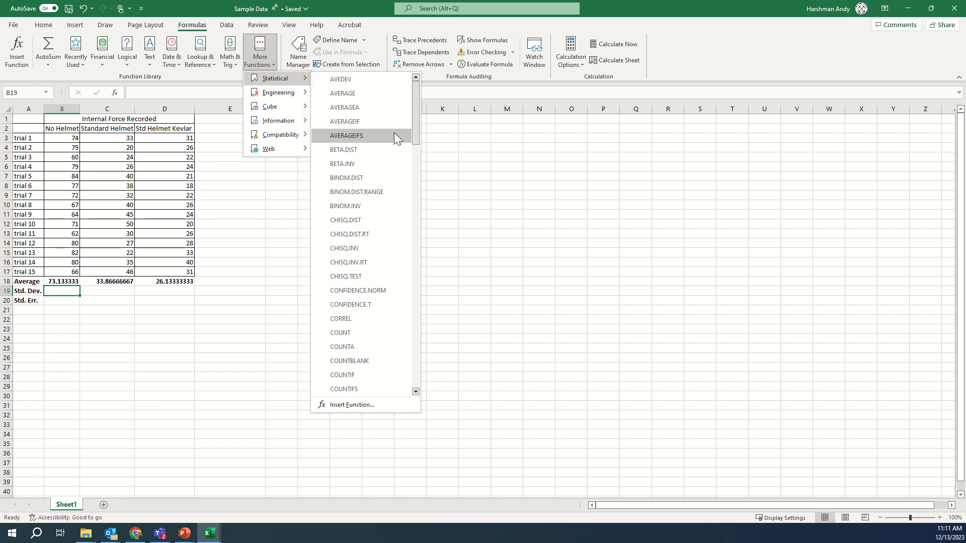
left_click_drag(415, 129, 409, 347)
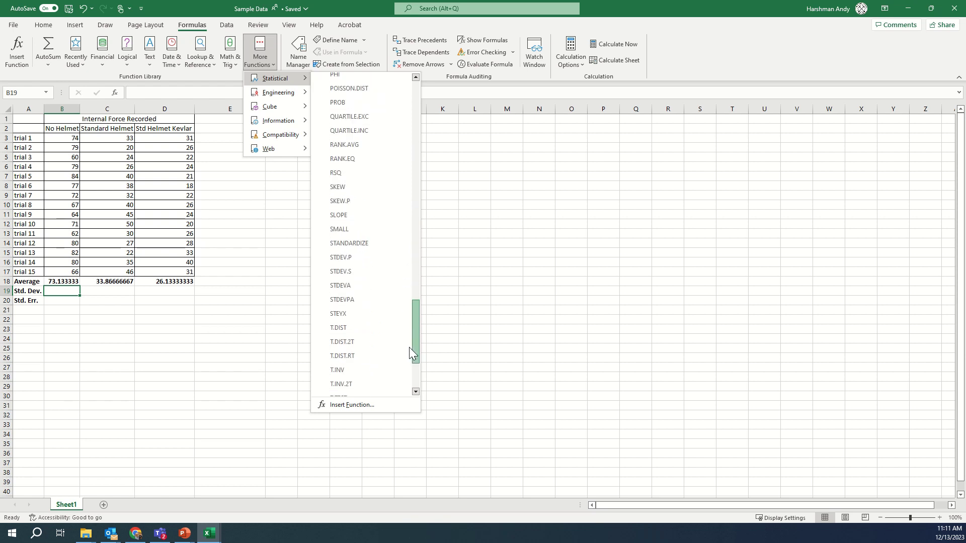
left_click(370, 271)
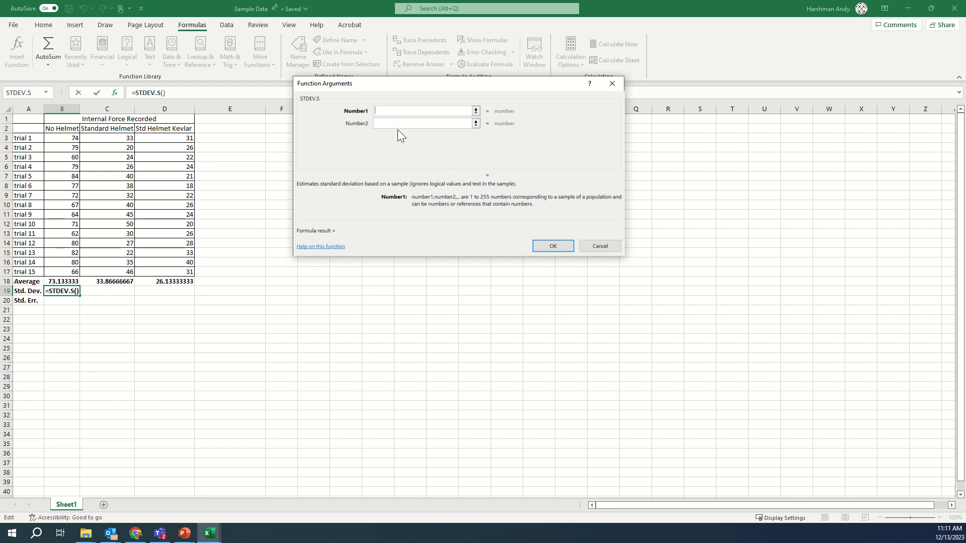
left_click(476, 111)
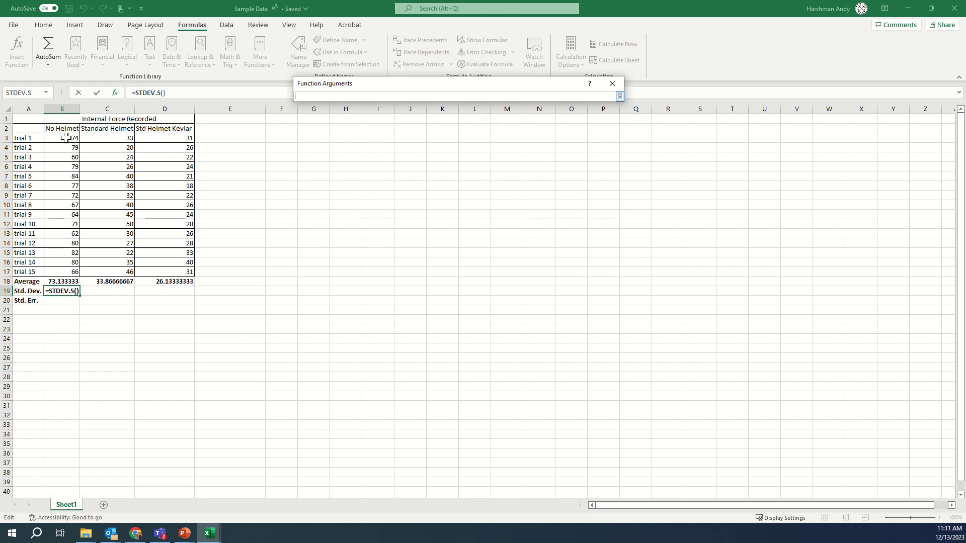
left_click_drag(68, 137, 59, 272)
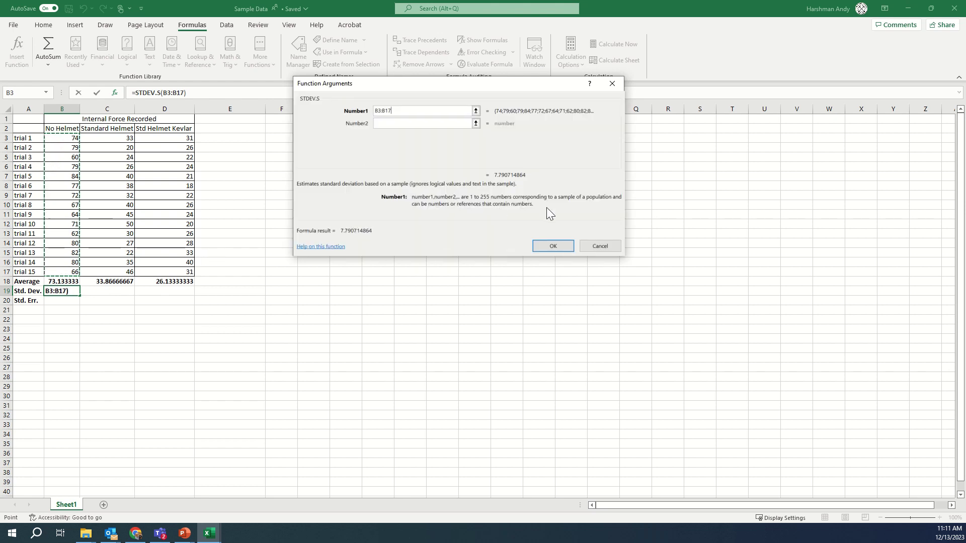
left_click(539, 247)
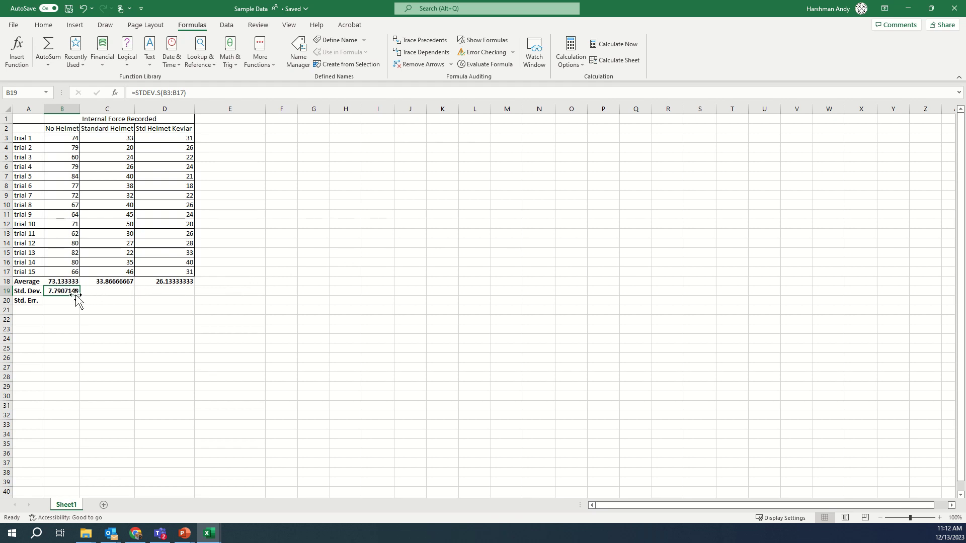
left_click_drag(78, 296, 171, 293)
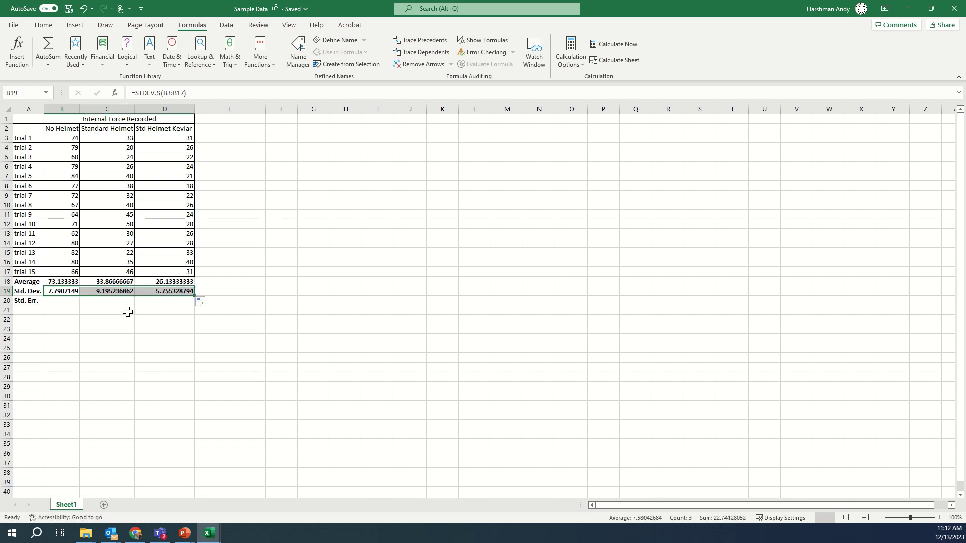
Calculate the No Helmet standard error in B20 as =B19/SQRT(15) and fill the formula across to D20
left_click(66, 302)
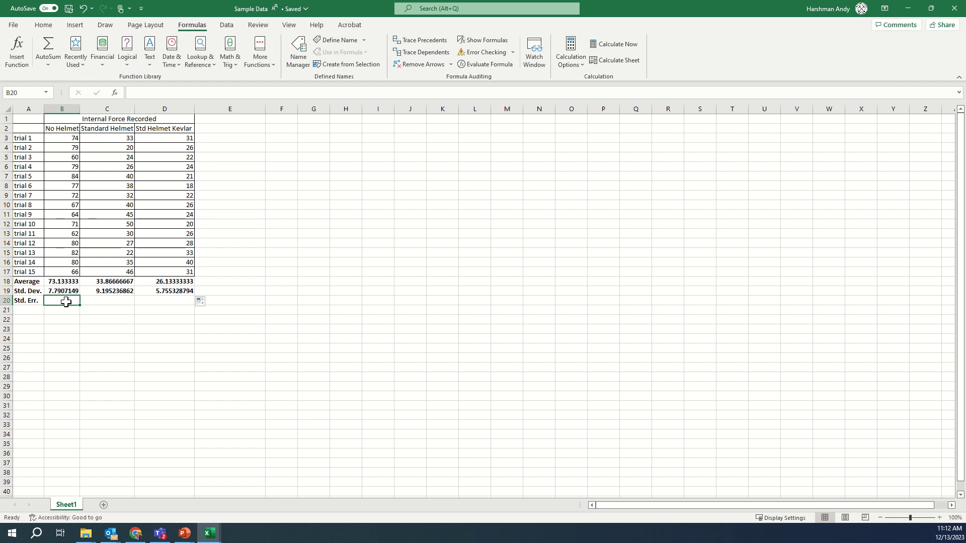
type("=")
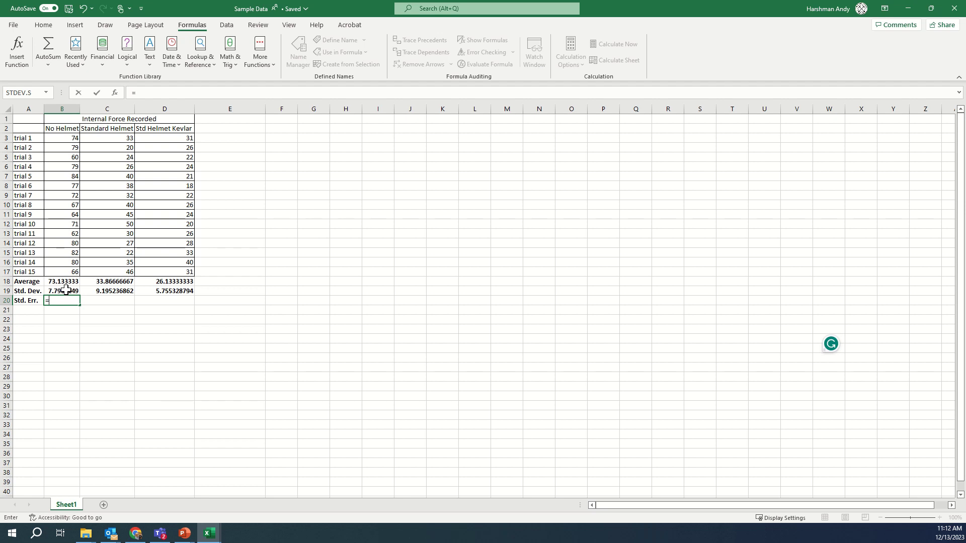
left_click(66, 290)
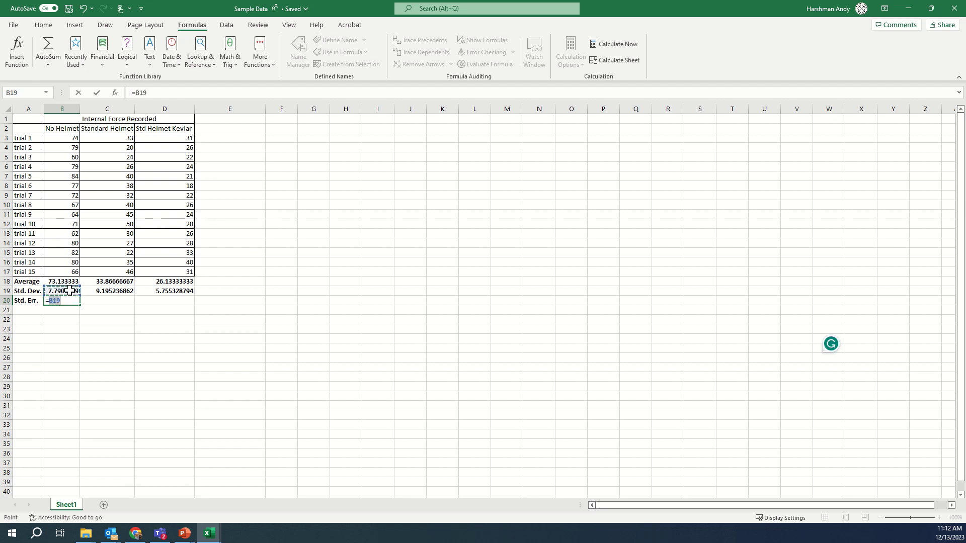
type("/")
left_click(238, 62)
scroll(249, 328, "down", 18)
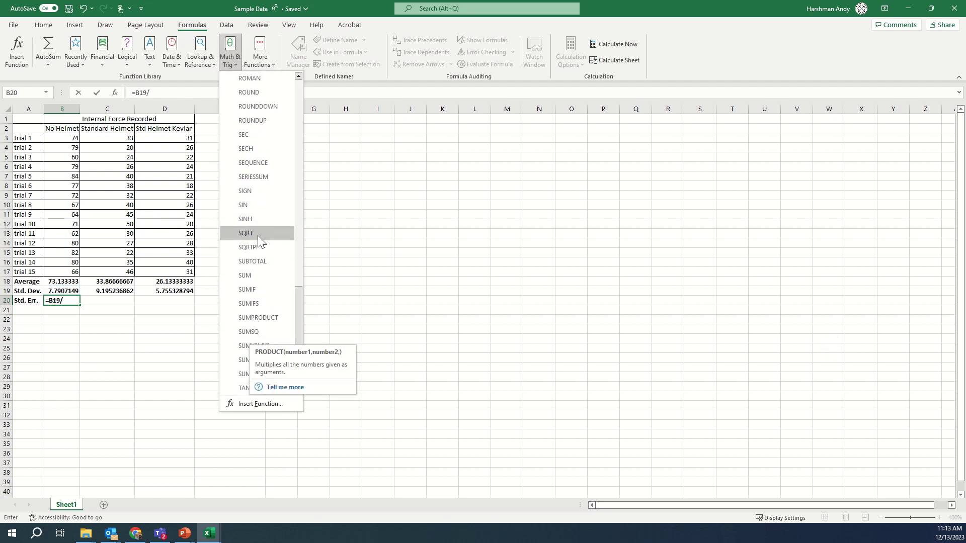
left_click(257, 235)
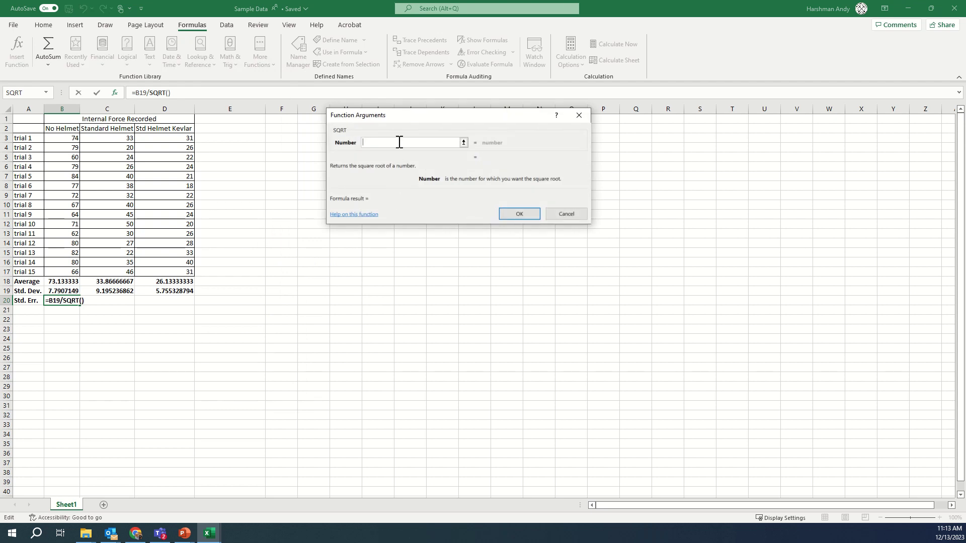
type("15")
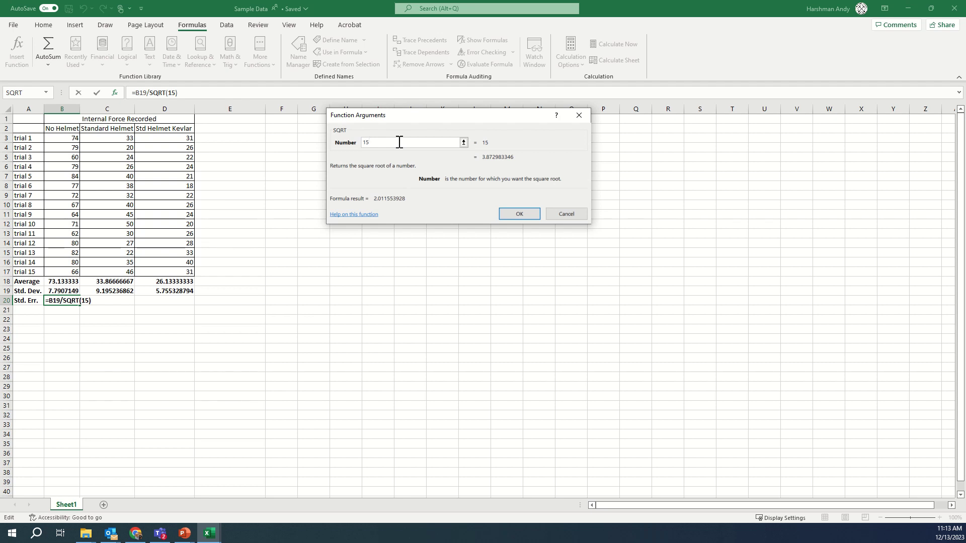
left_click(519, 213)
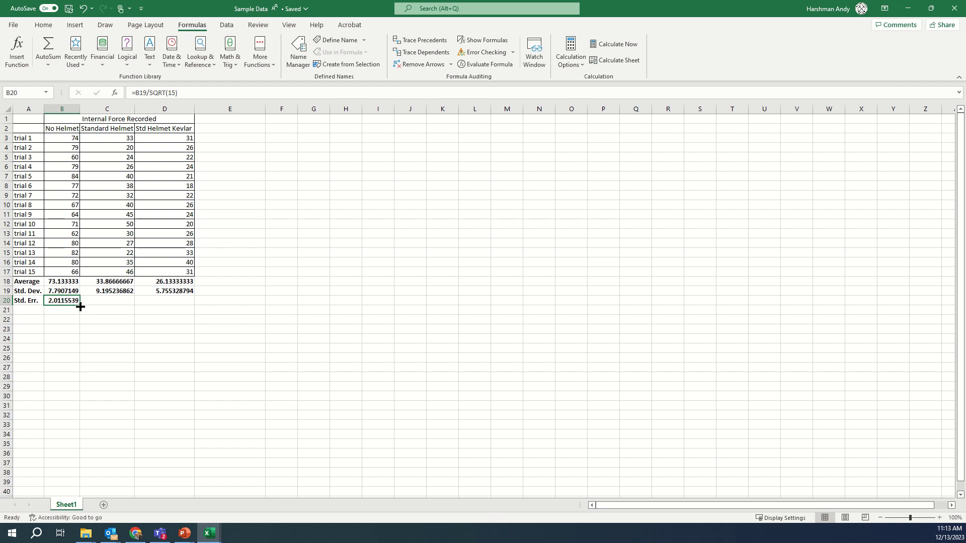
left_click_drag(81, 306, 188, 308)
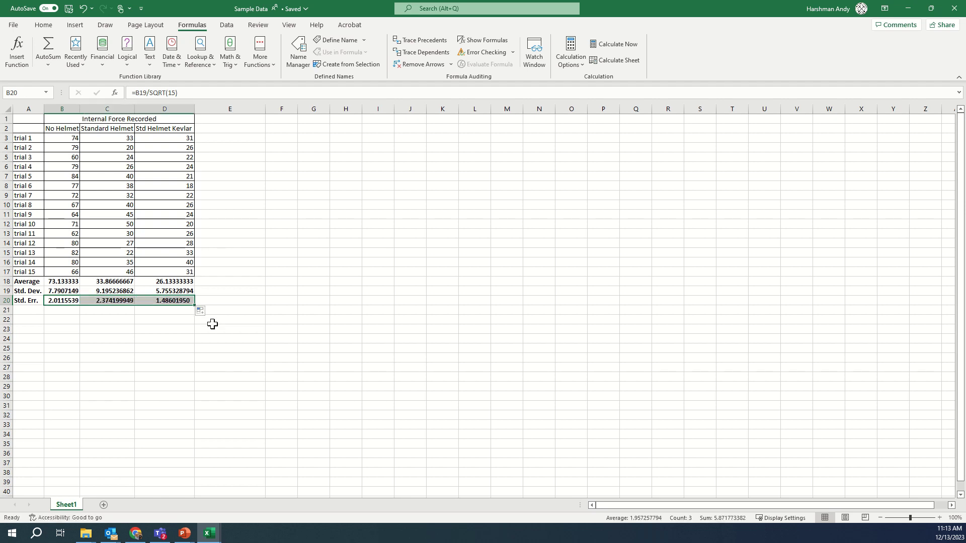
Highlight the average, standard deviation and standard error rows in A18:D20 with a yellow fill
left_click(172, 349)
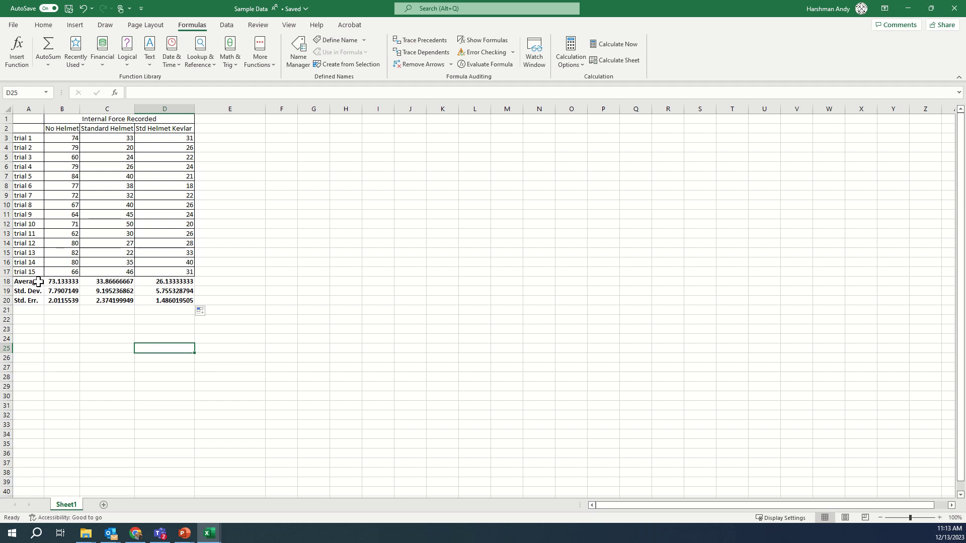
left_click_drag(38, 281, 186, 301)
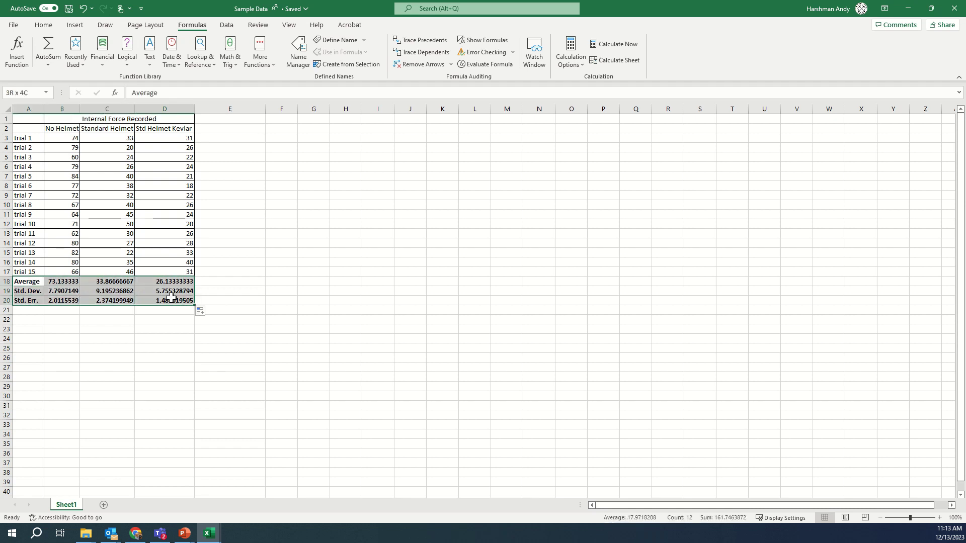
left_click(52, 23)
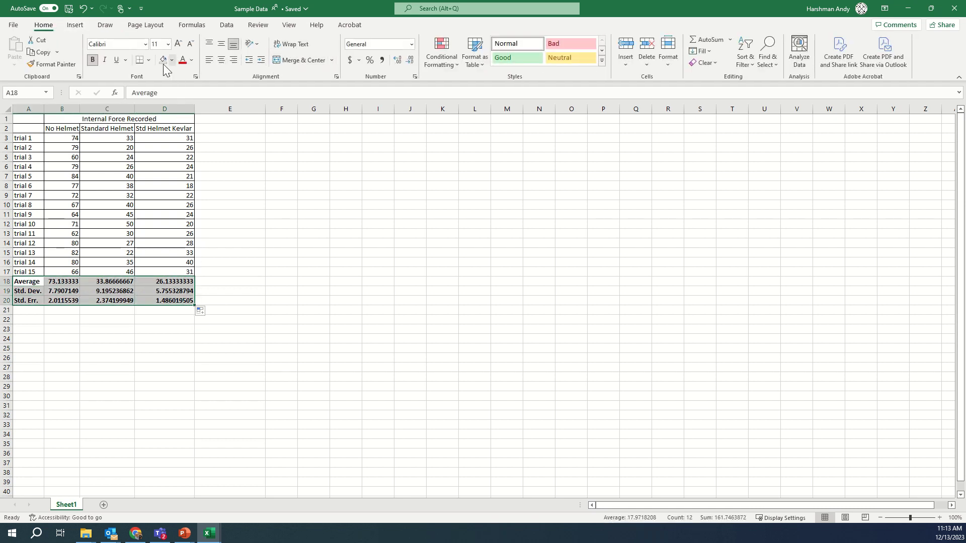
left_click(172, 61)
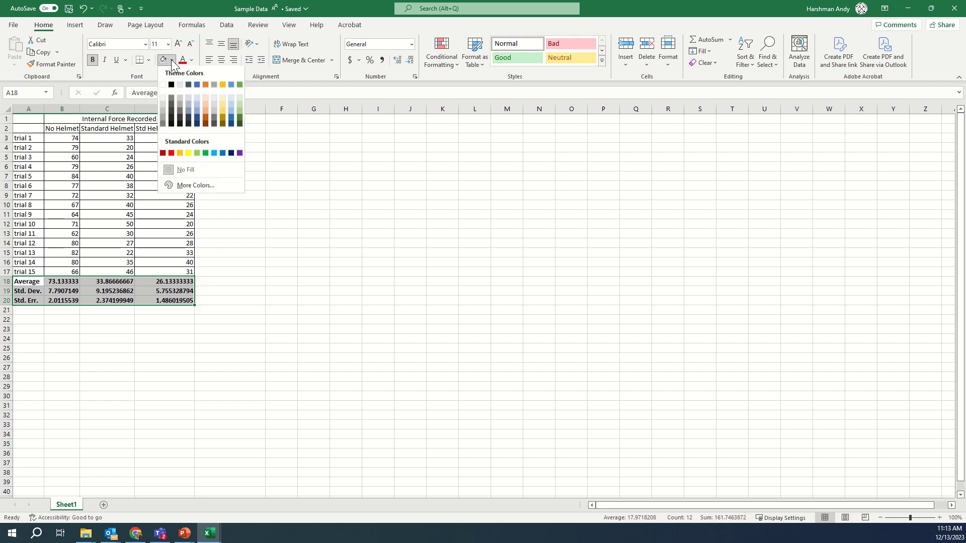
left_click(188, 153)
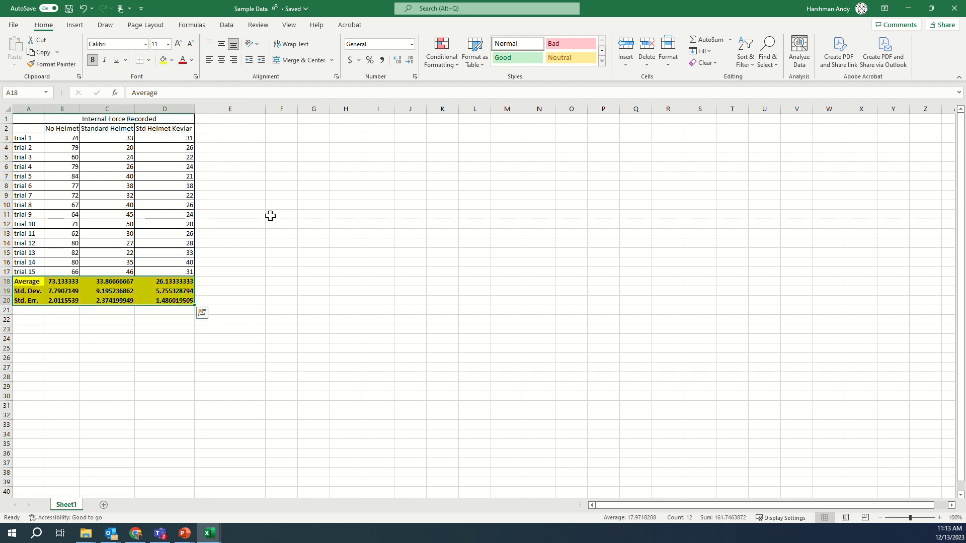
left_click(270, 216)
left_click(392, 197)
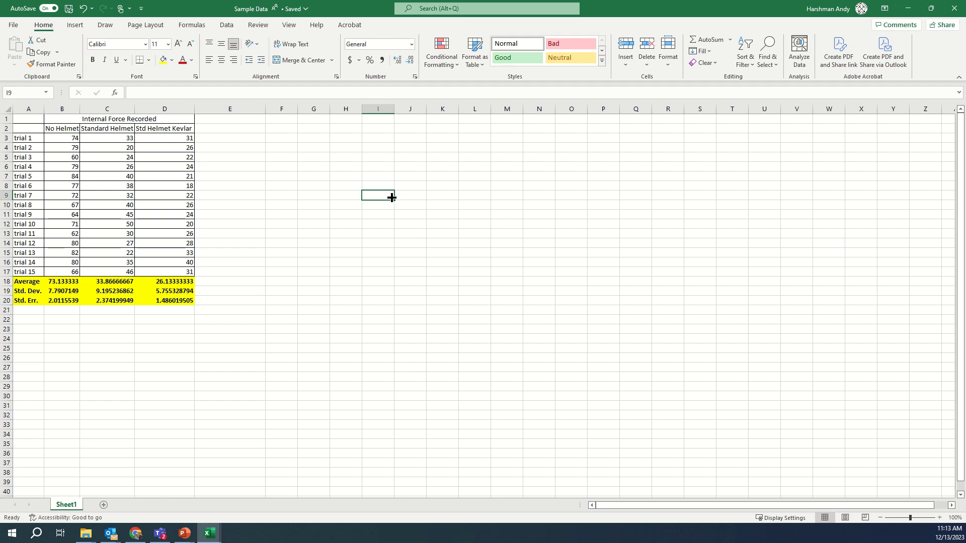
Insert a 2-D clustered column chart from the helmet headings in B2:D2 and the averages in B18:D18
left_click(75, 25)
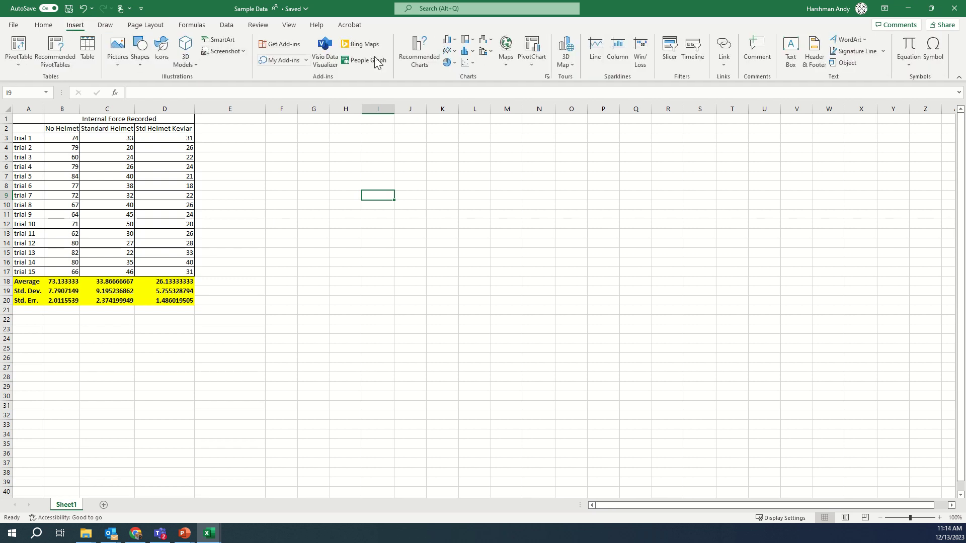
left_click(453, 41)
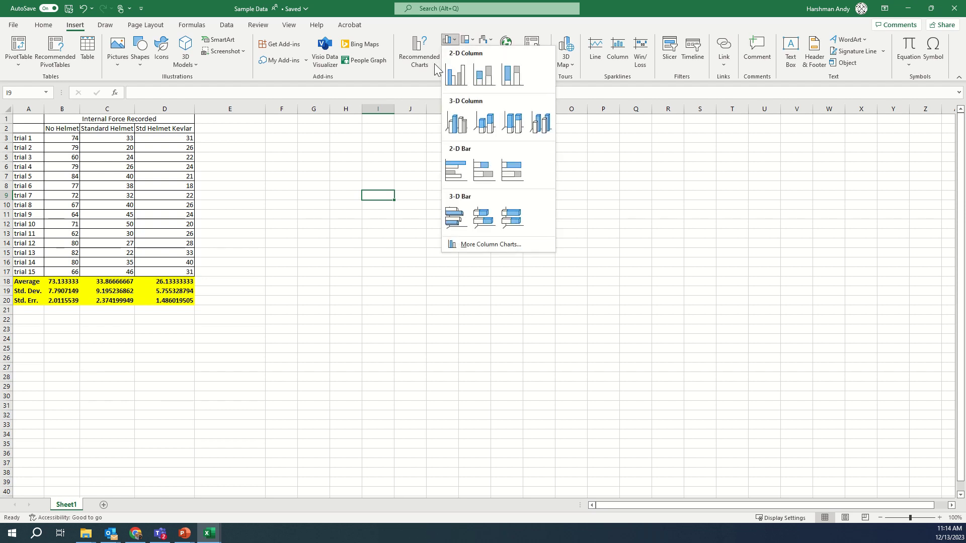
left_click(391, 135)
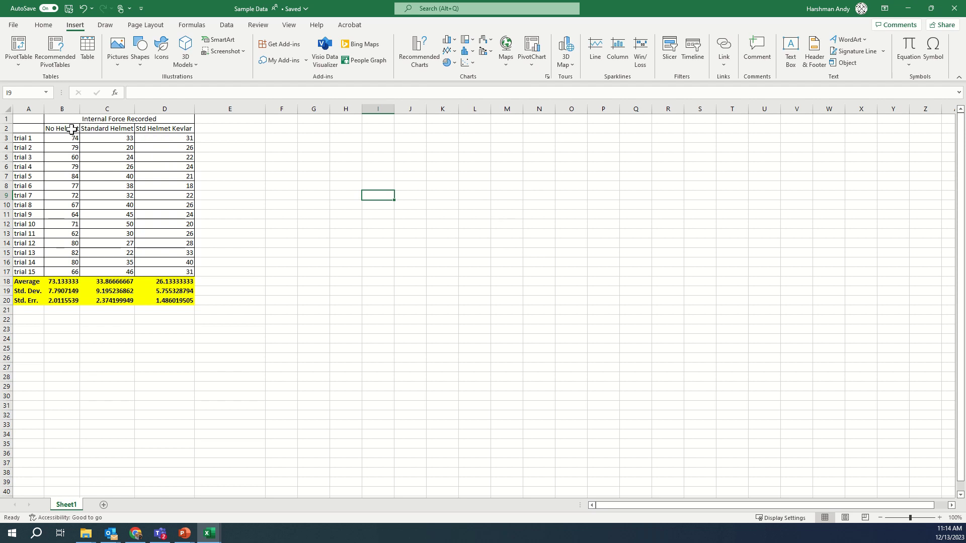
left_click_drag(71, 130, 164, 128)
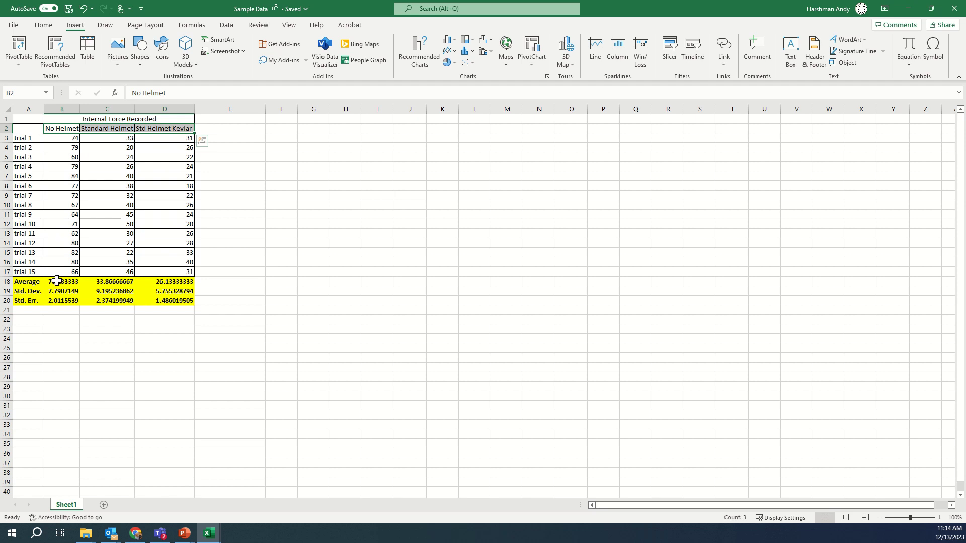
left_click_drag(59, 280, 166, 280, "ctrl")
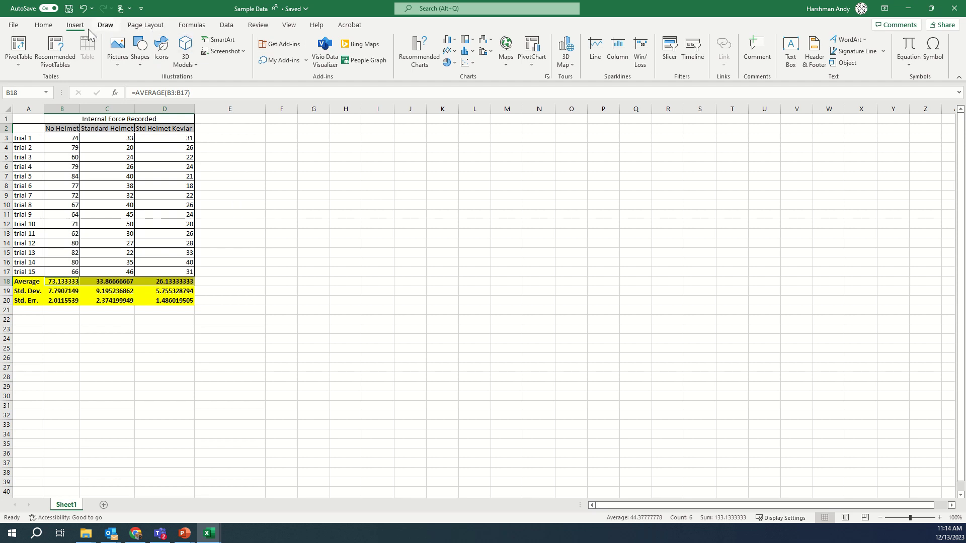
left_click(455, 41)
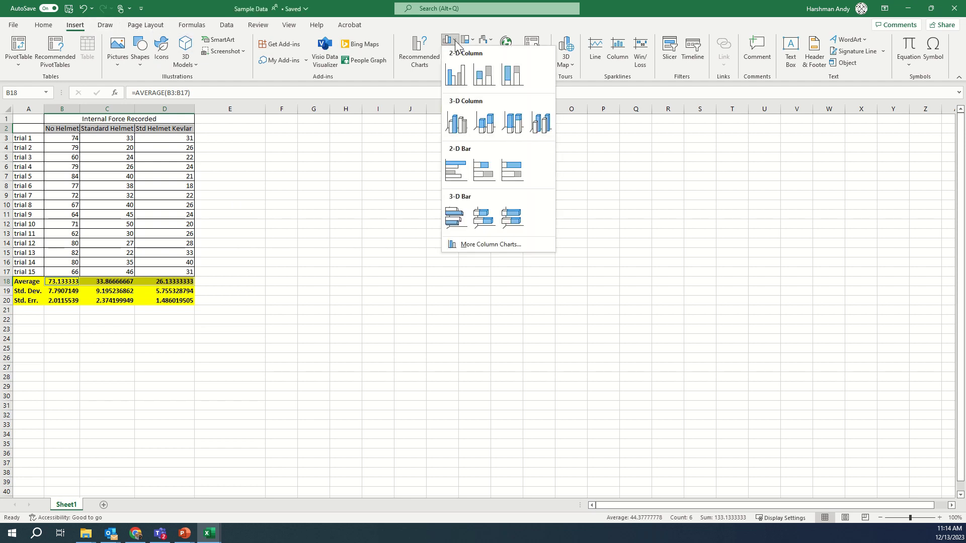
left_click(453, 80)
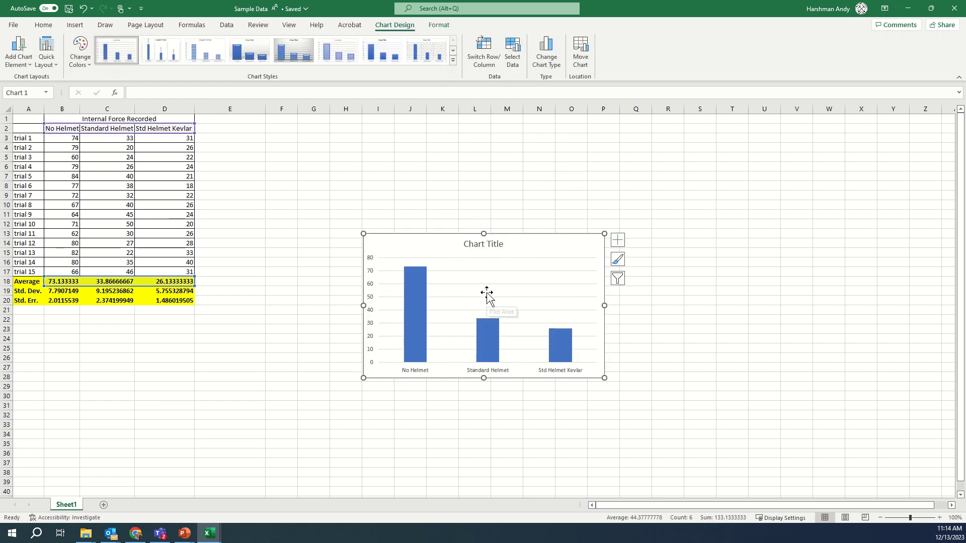
Add axis titles to the chart and name the horizontal axis "Helmet Type"
left_click(619, 241)
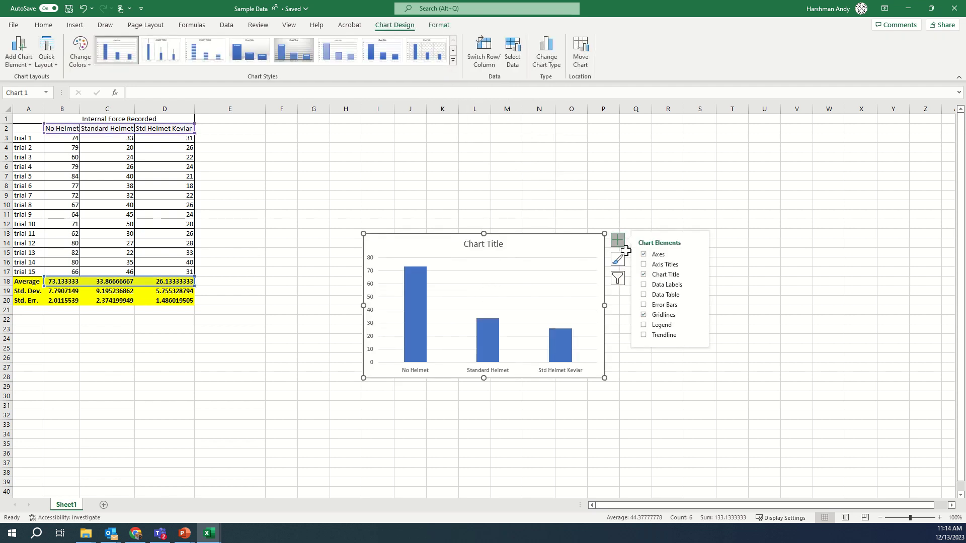
left_click(644, 265)
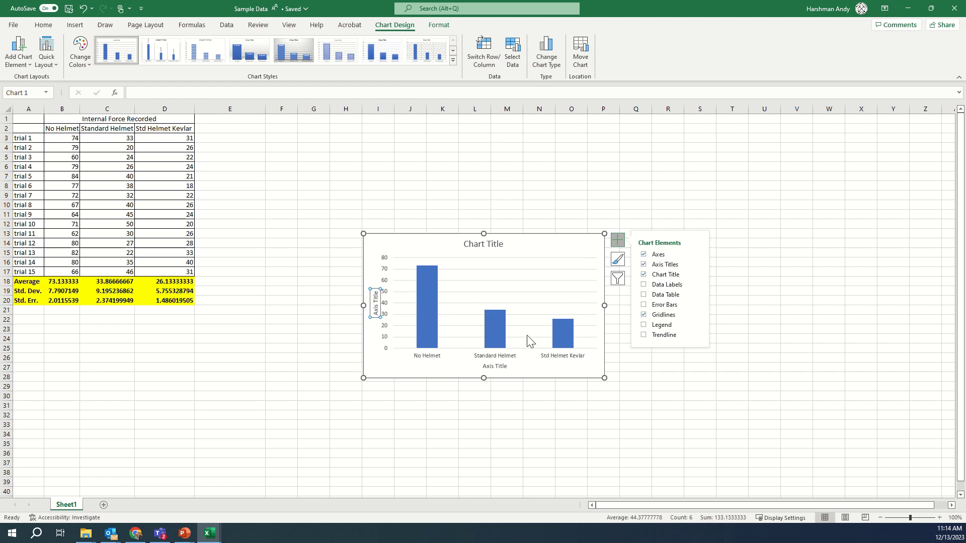
left_click(505, 368)
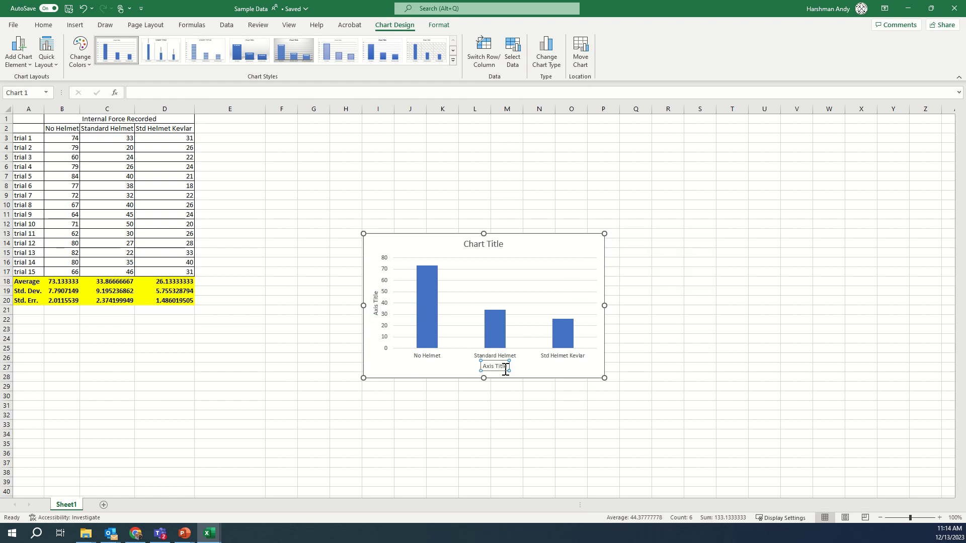
double_click(505, 369)
triple_click(502, 366)
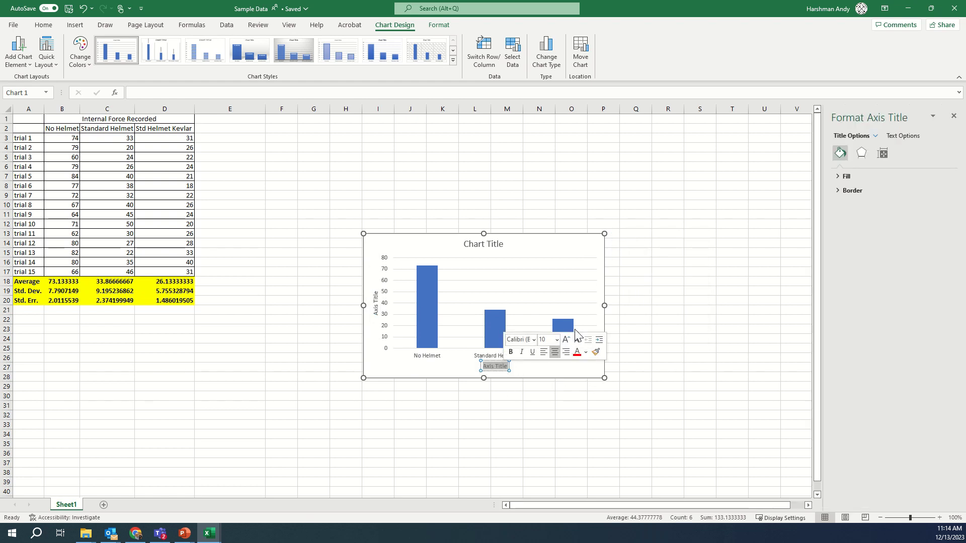
key("BackSpace")
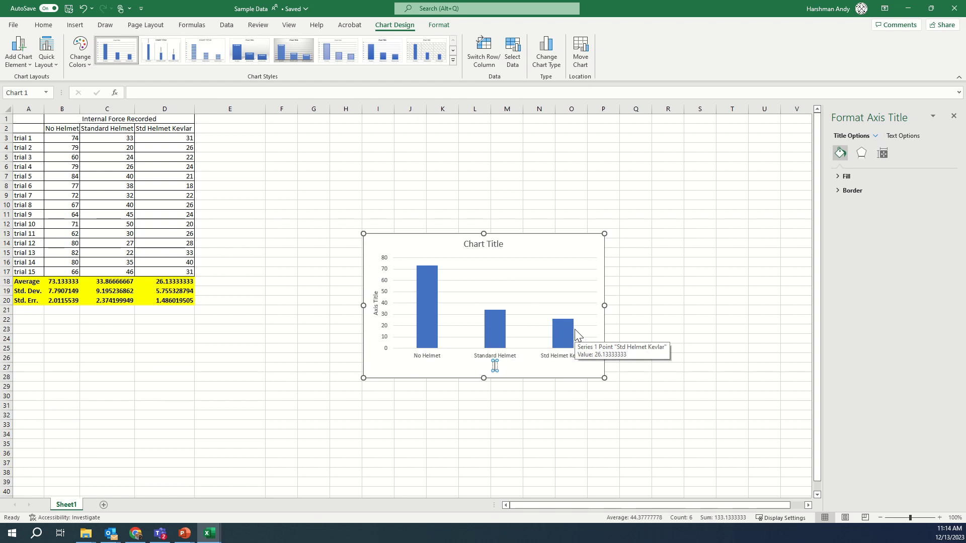
type("Helmet Typer")
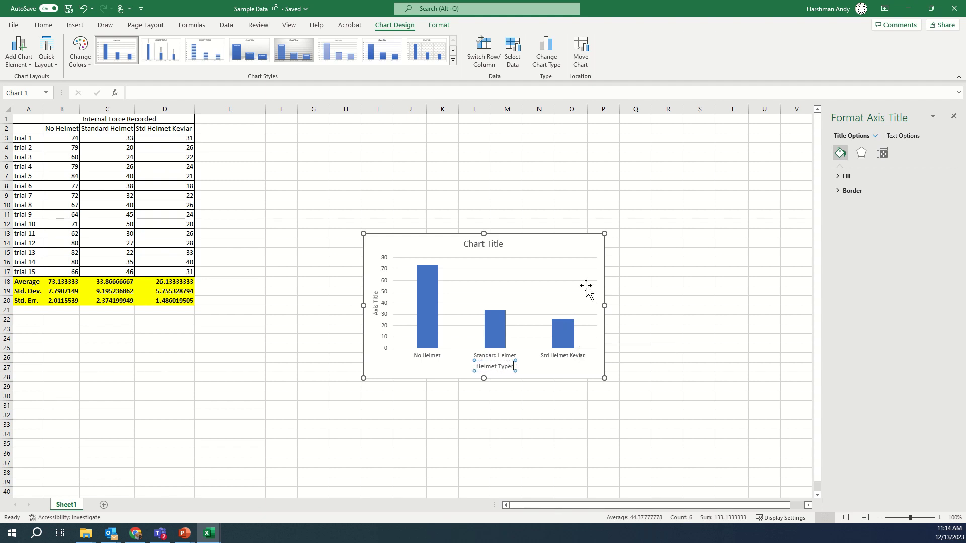
key("BackSpace")
Name the chart's vertical axis "Force Measured (N)"
double_click(375, 302)
triple_click(376, 302)
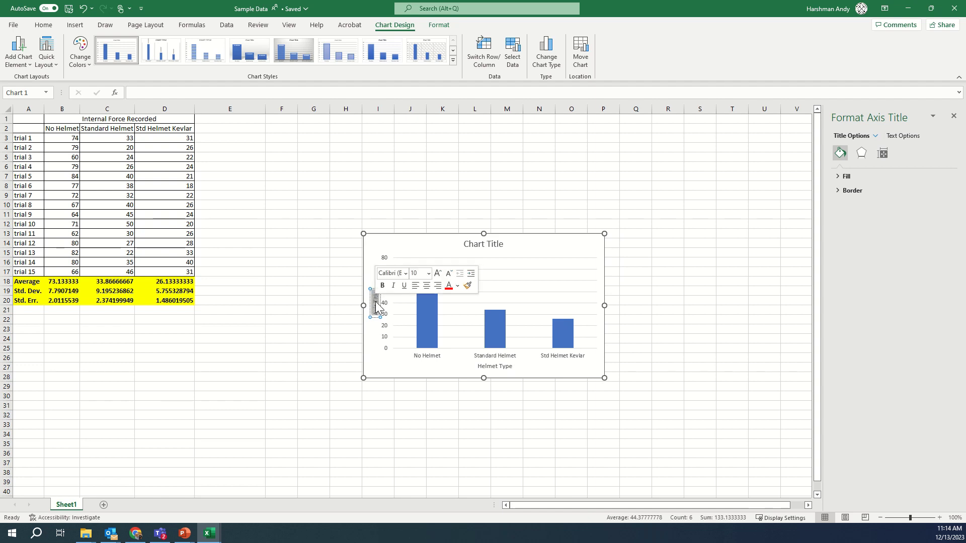
type("Force")
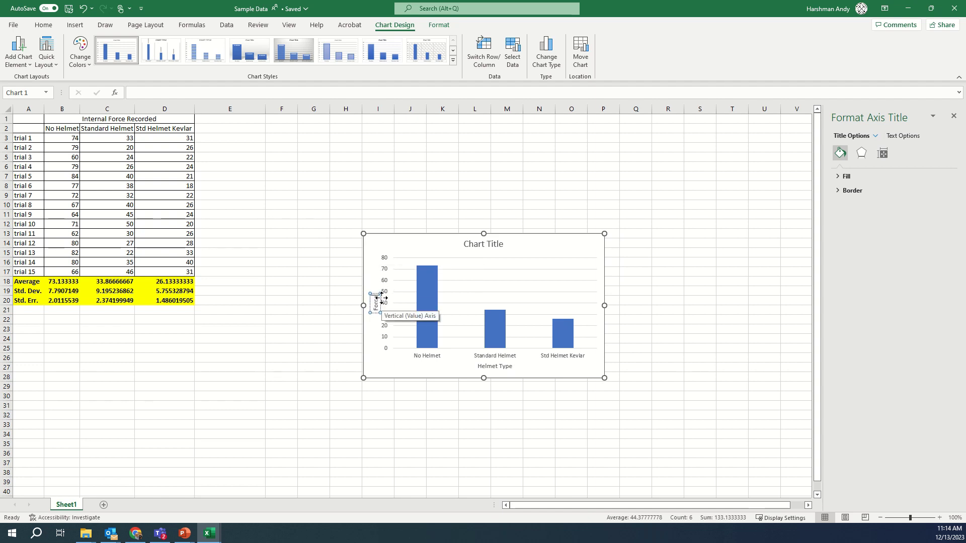
type(" Measured (N)")
left_click(553, 199)
left_click(493, 244)
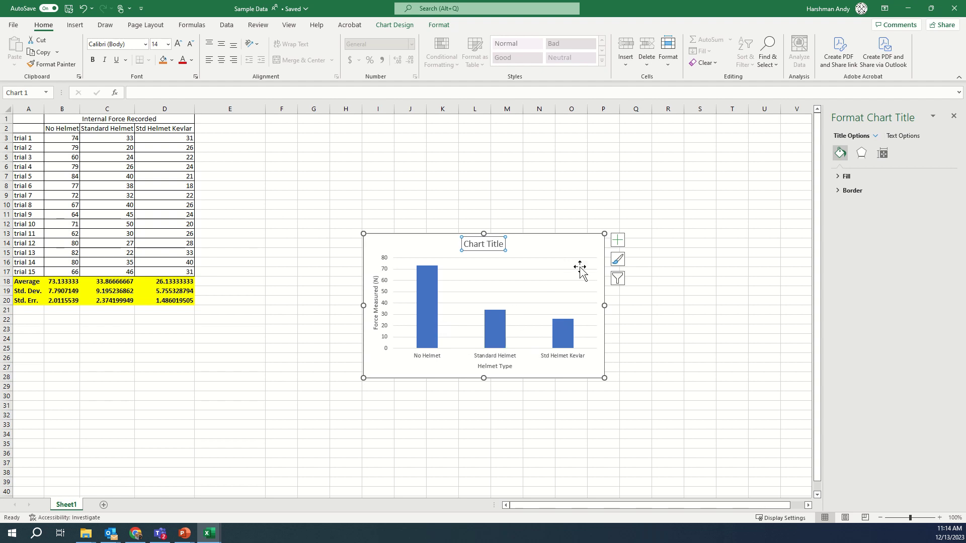
left_click(574, 252)
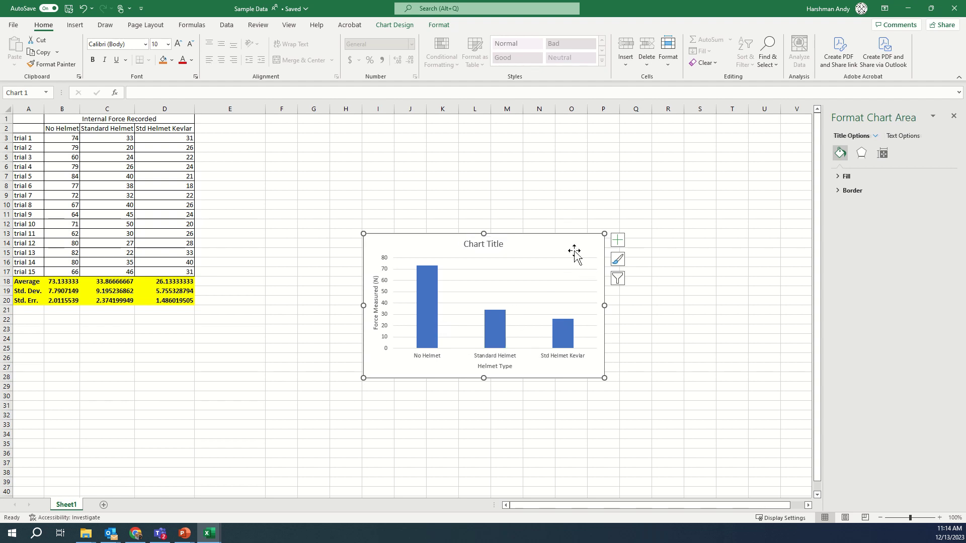
left_click(616, 241)
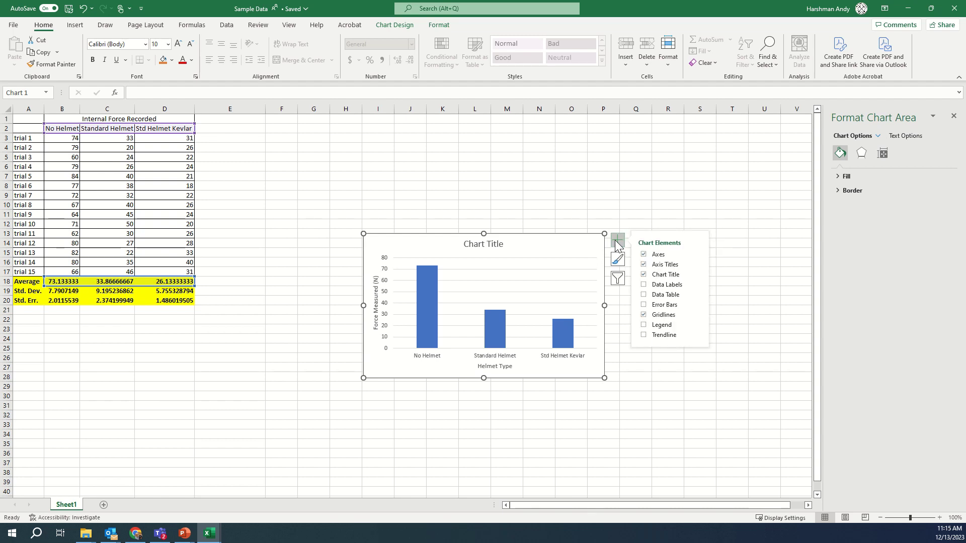
left_click(555, 260)
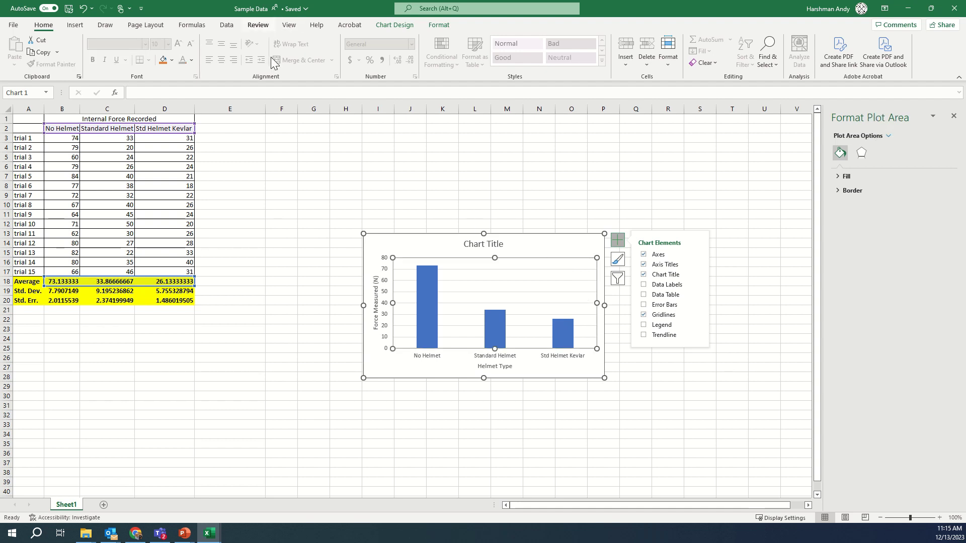
left_click(561, 249)
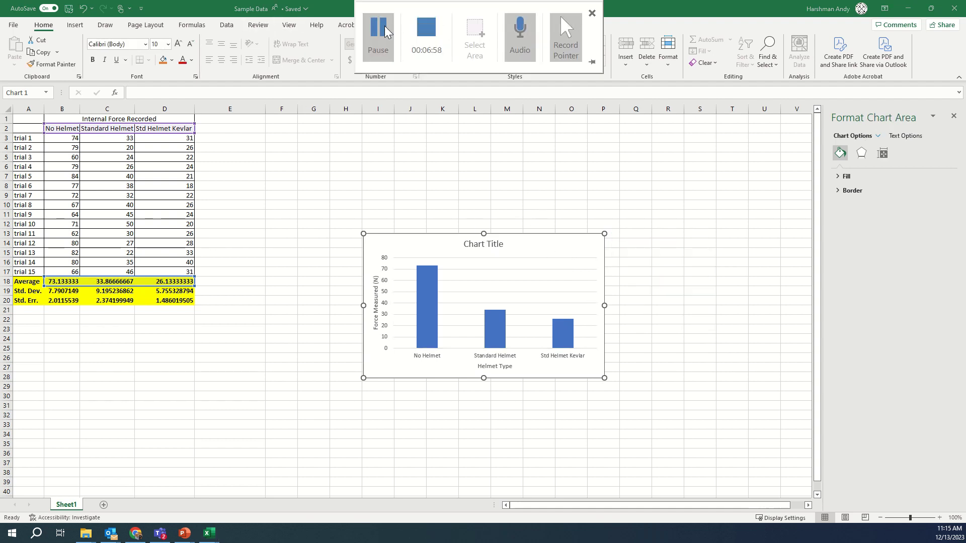
left_click(406, 26)
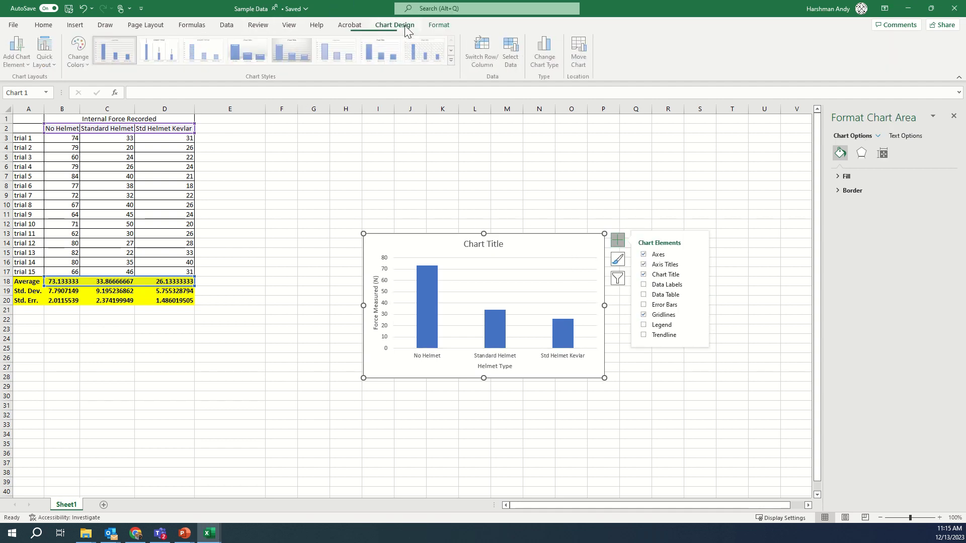
left_click(22, 56)
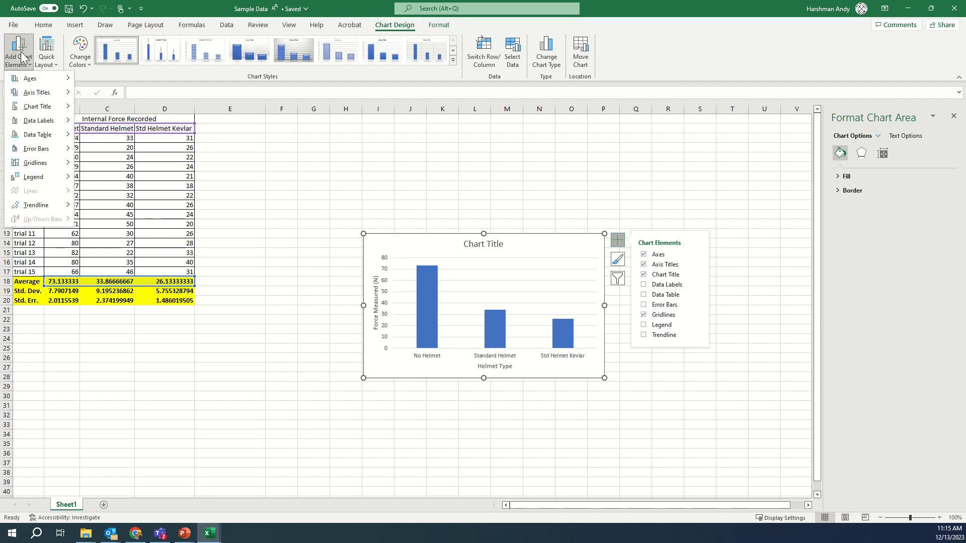
left_click(22, 55)
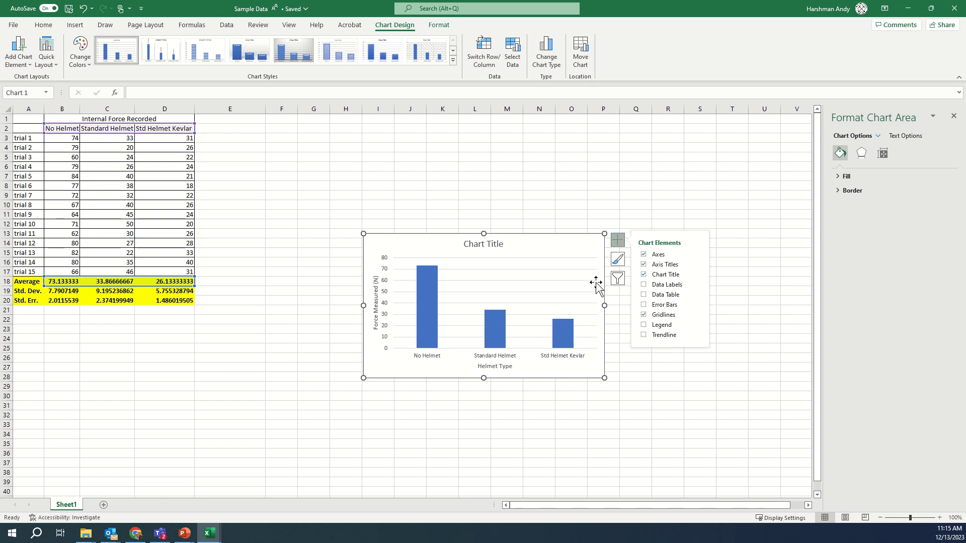
Add vertical error bars to the chart's columns and set their error amount to Custom
left_click(662, 308)
left_click(697, 304)
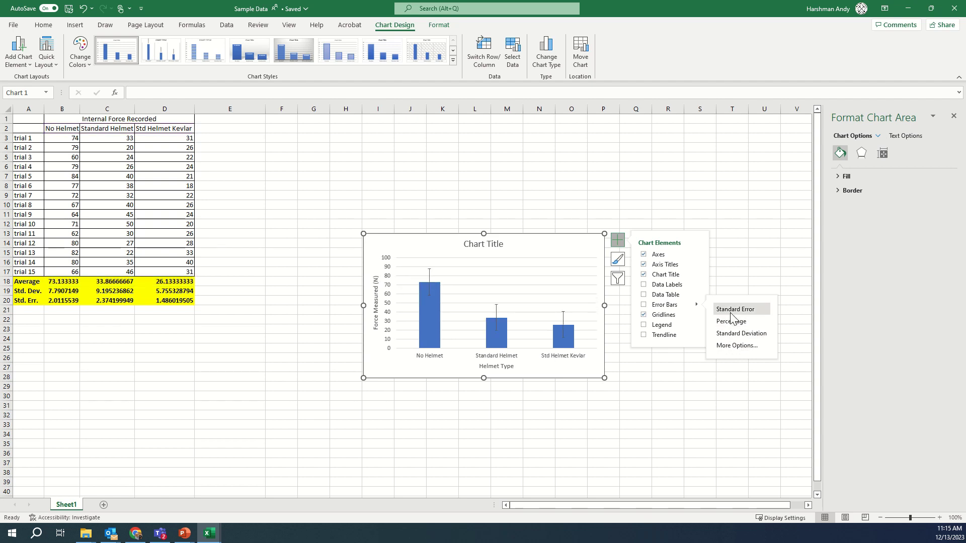
left_click(725, 348)
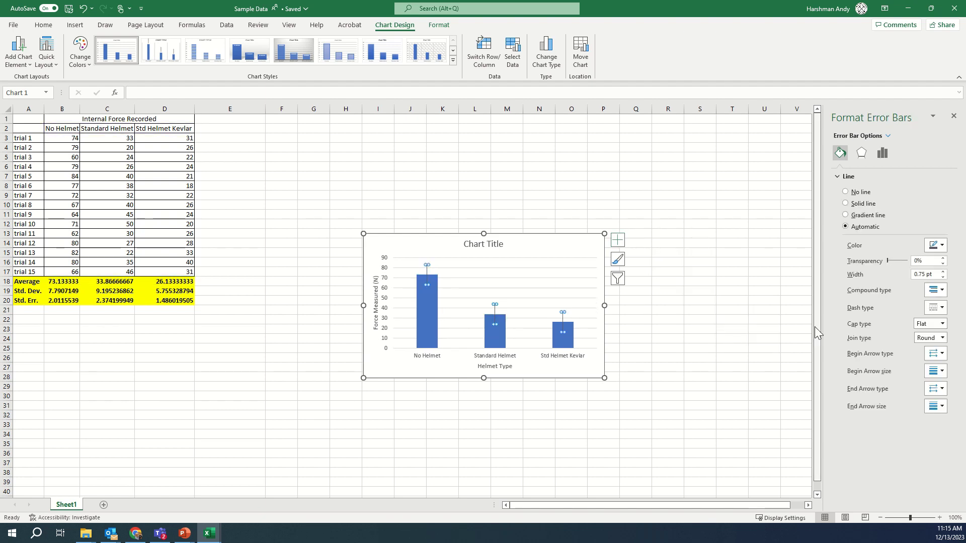
left_click(886, 159)
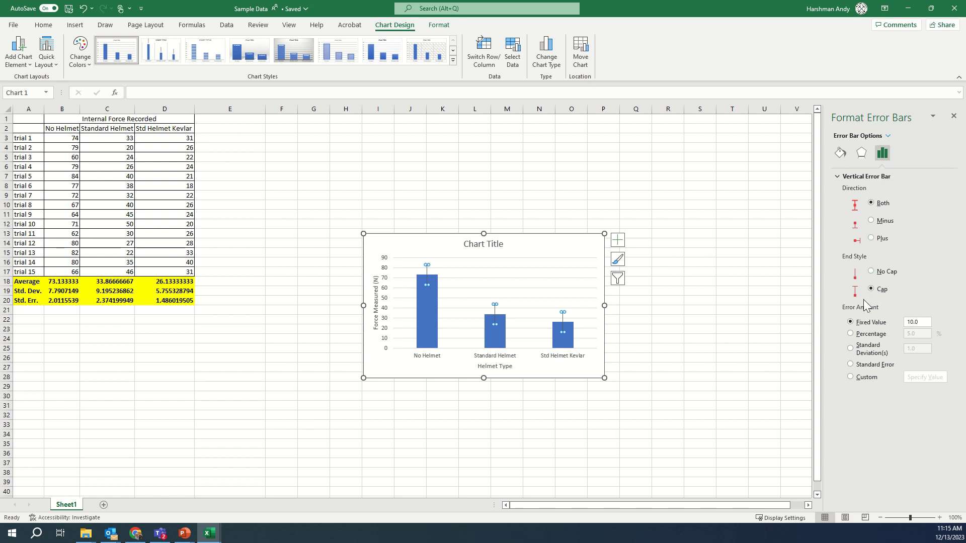
left_click(864, 379)
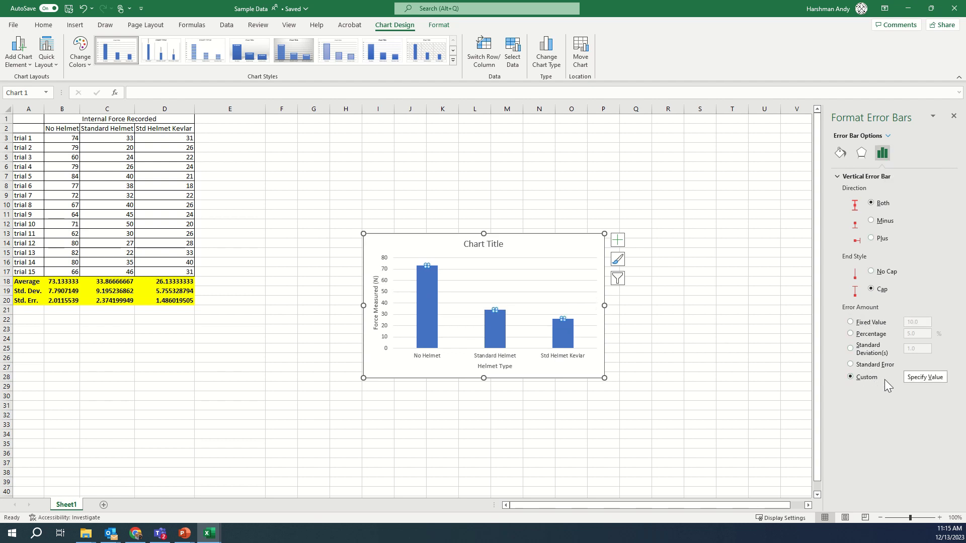
Set both the positive and negative custom error values of the chart's error bars to the standard errors in B20:D20
left_click(923, 378)
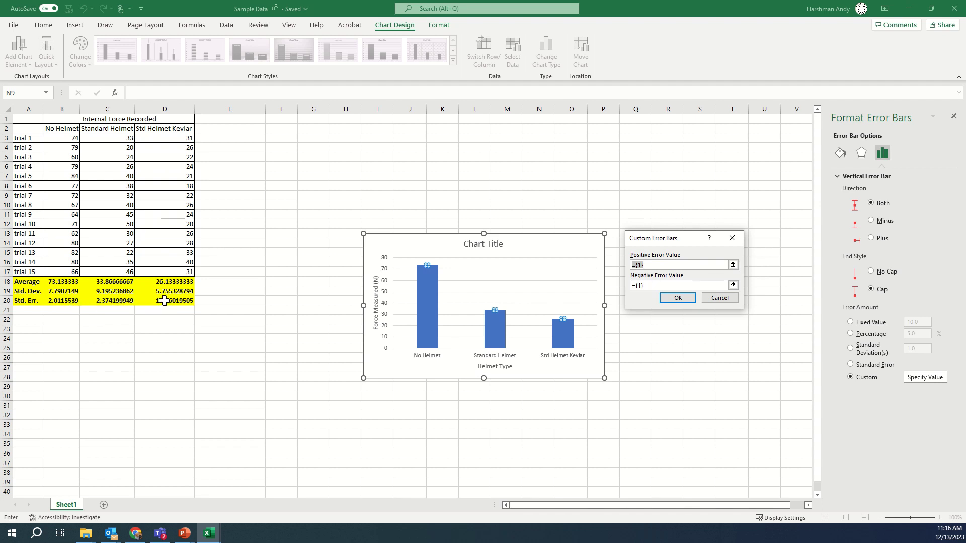
left_click(732, 266)
left_click(58, 300)
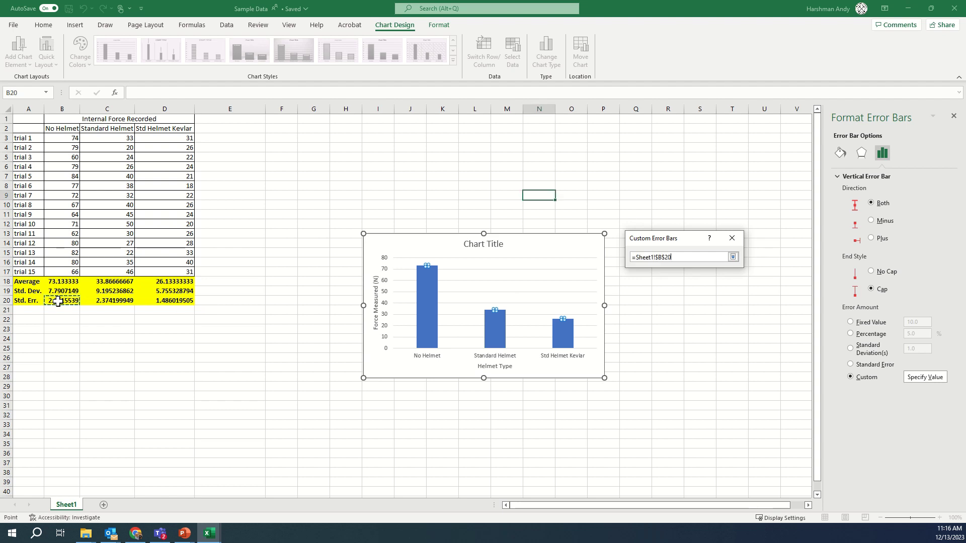
left_click_drag(58, 301, 192, 301)
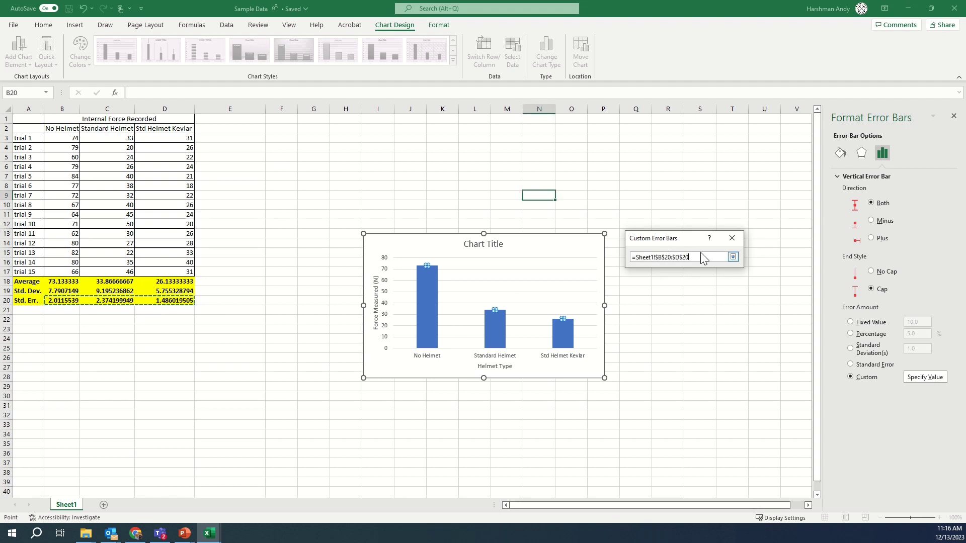
left_click(733, 257)
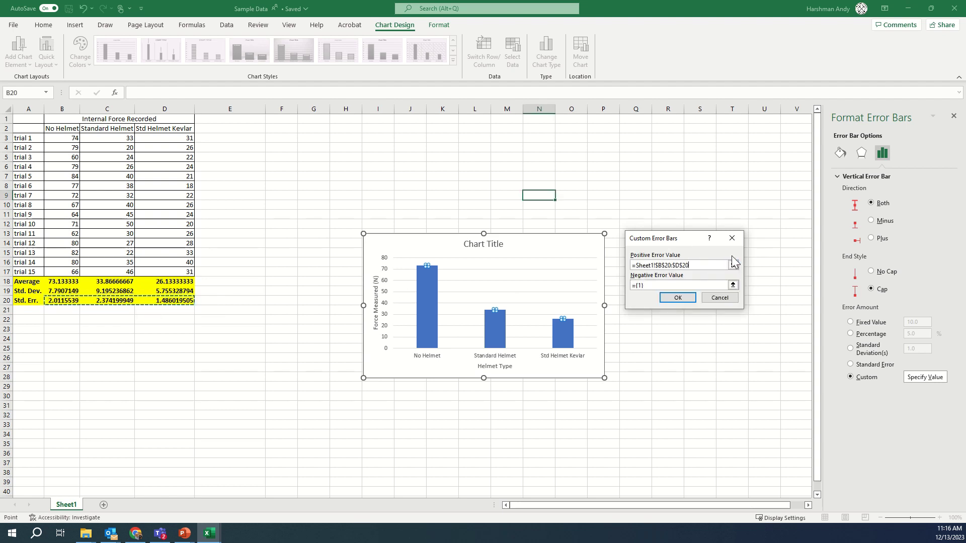
left_click(733, 285)
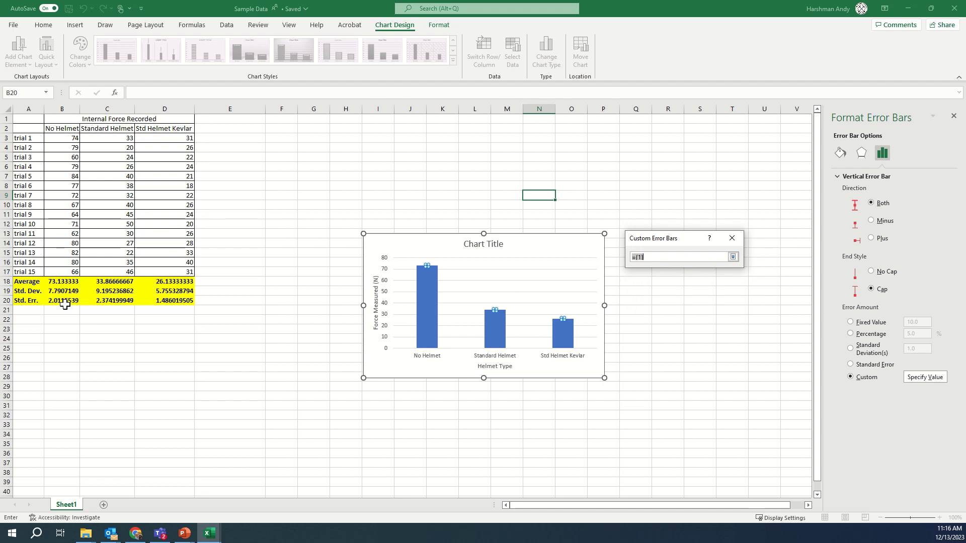
left_click_drag(62, 301, 148, 300)
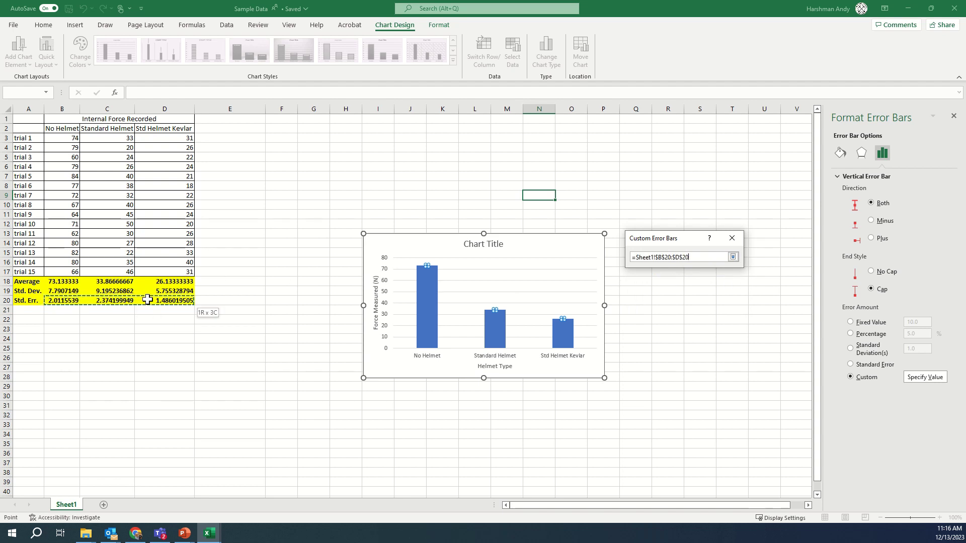
left_click(733, 257)
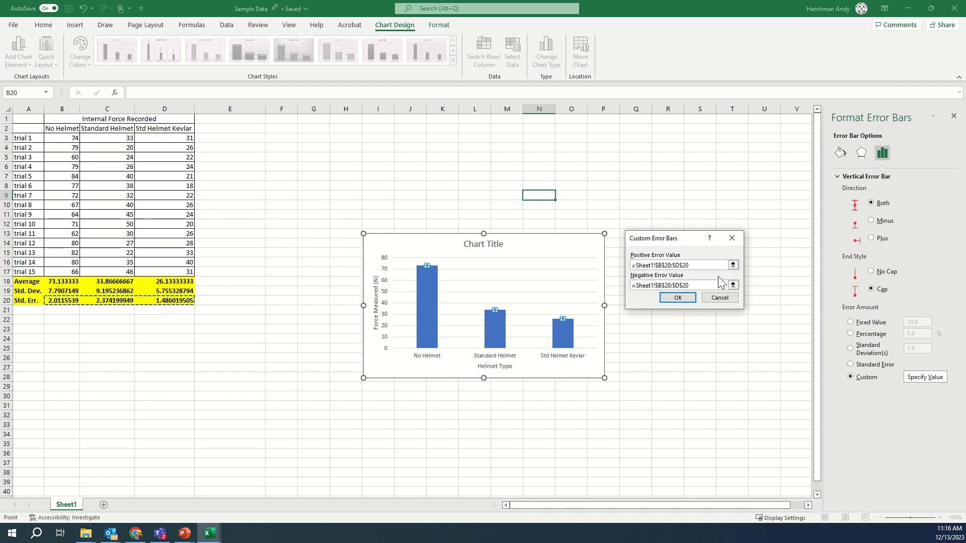
left_click(690, 297)
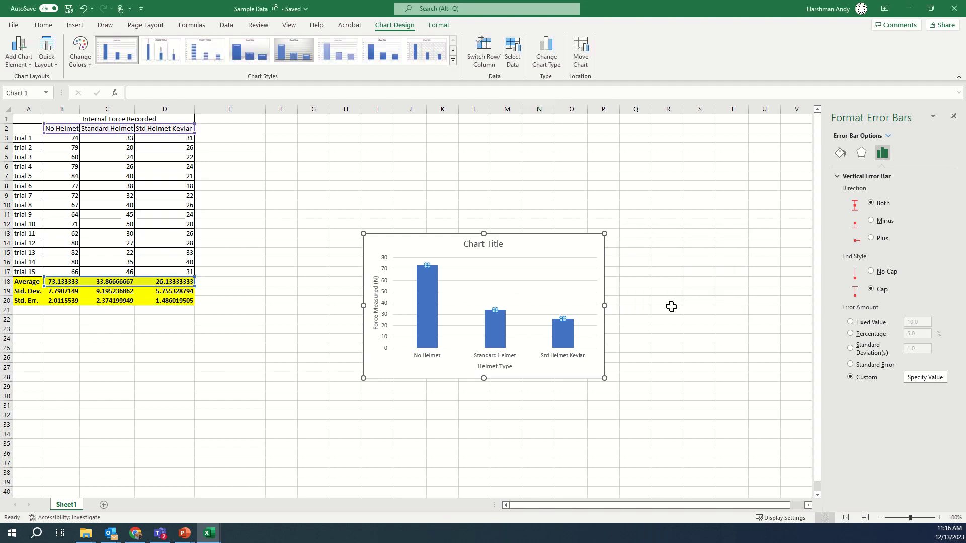
left_click(647, 318)
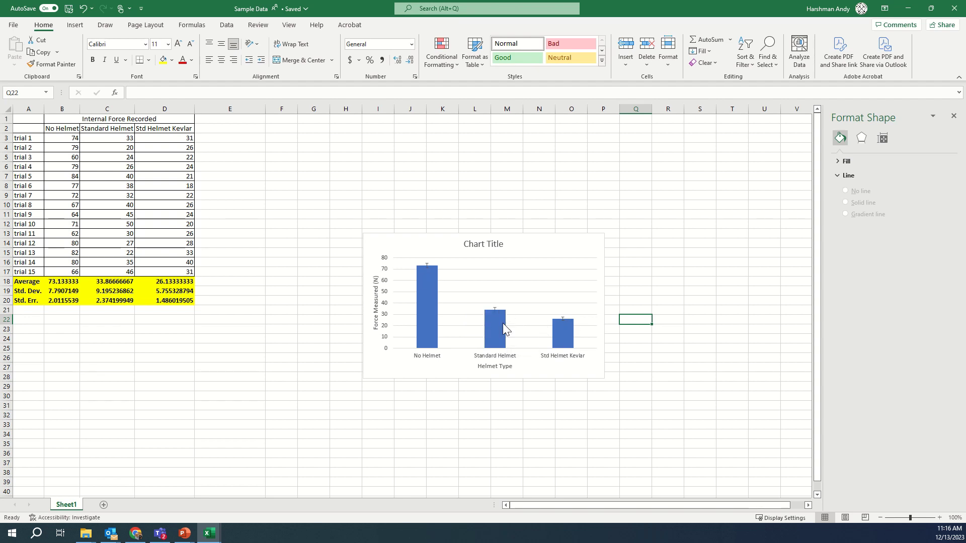
mouse_move(503, 323)
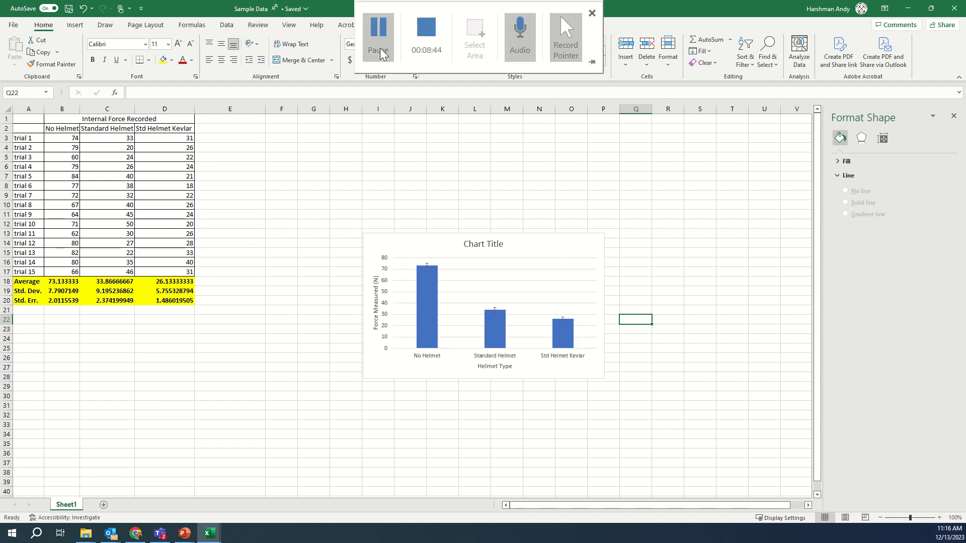
left_click(388, 43)
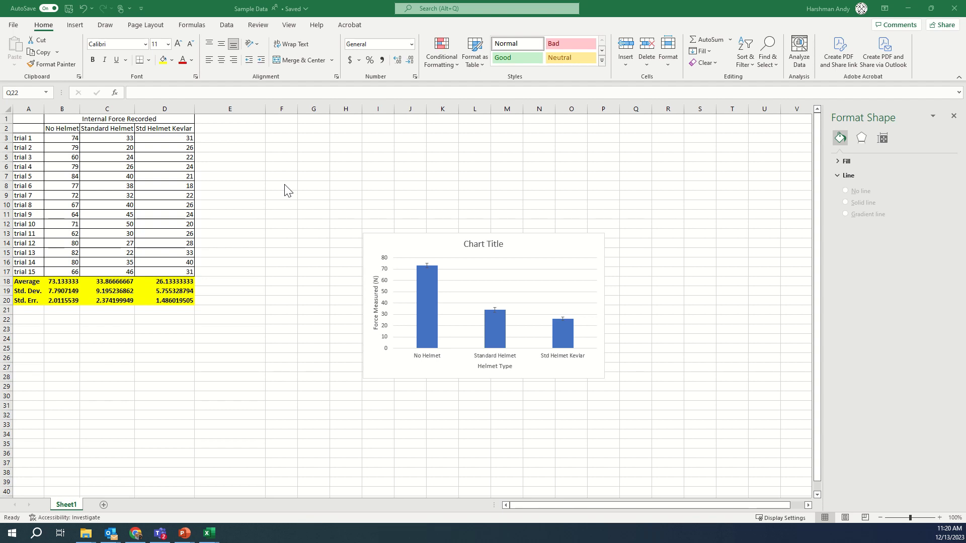
Make sure the Analysis ToolPak is enabled among the Excel add-ins
left_click(16, 25)
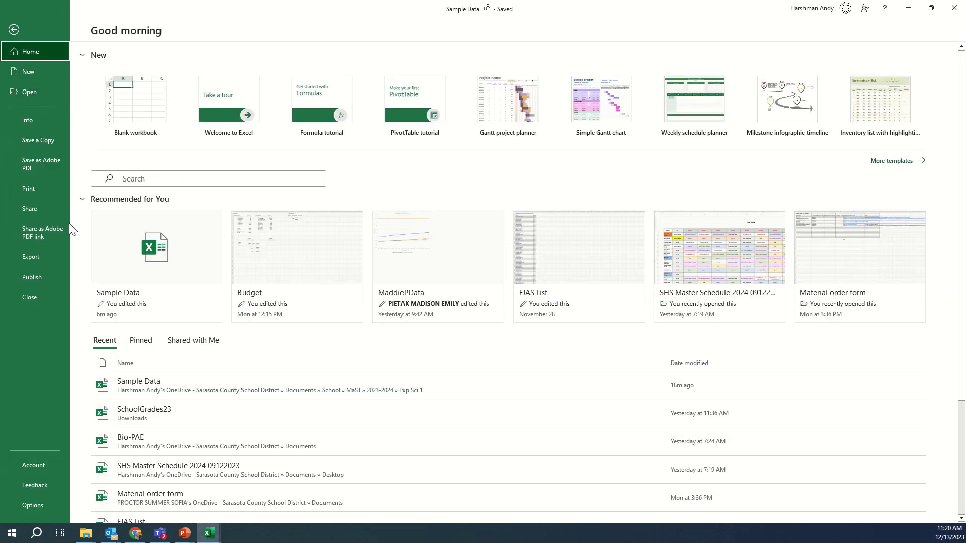
left_click(41, 506)
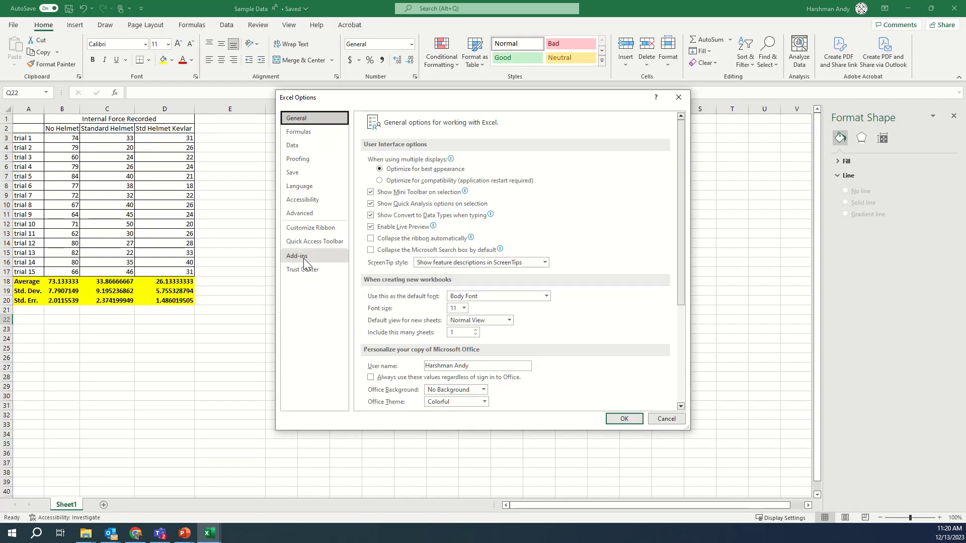
left_click(305, 260)
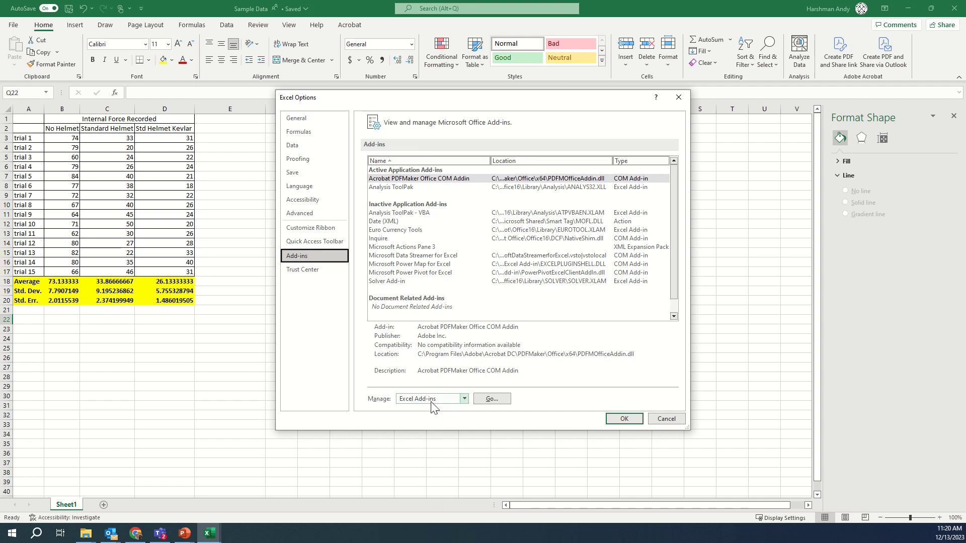
left_click(491, 399)
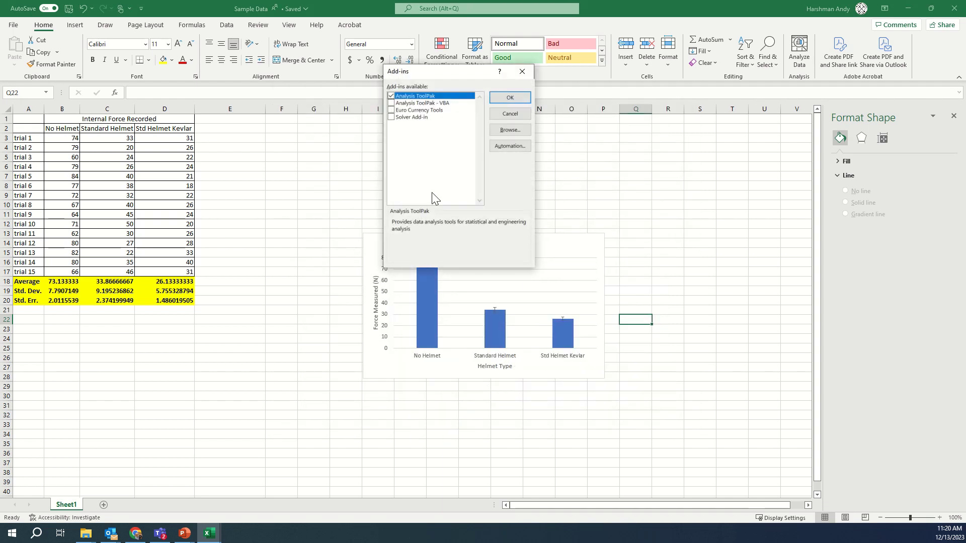
left_click(391, 97)
left_click(509, 98)
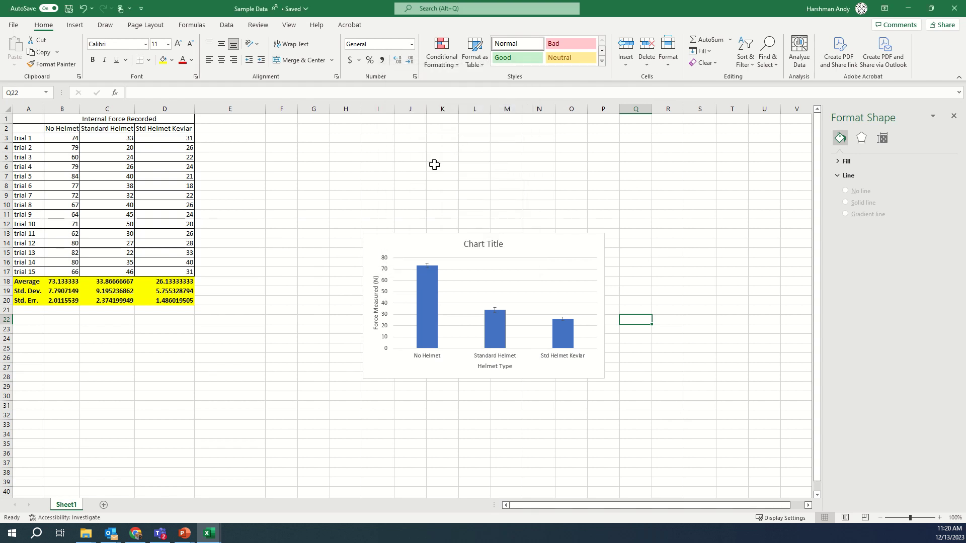
Start the data analysis tool "t-Test: Two-Sample Assuming Unequal Variances" and move its dialog clear of the data
left_click(225, 25)
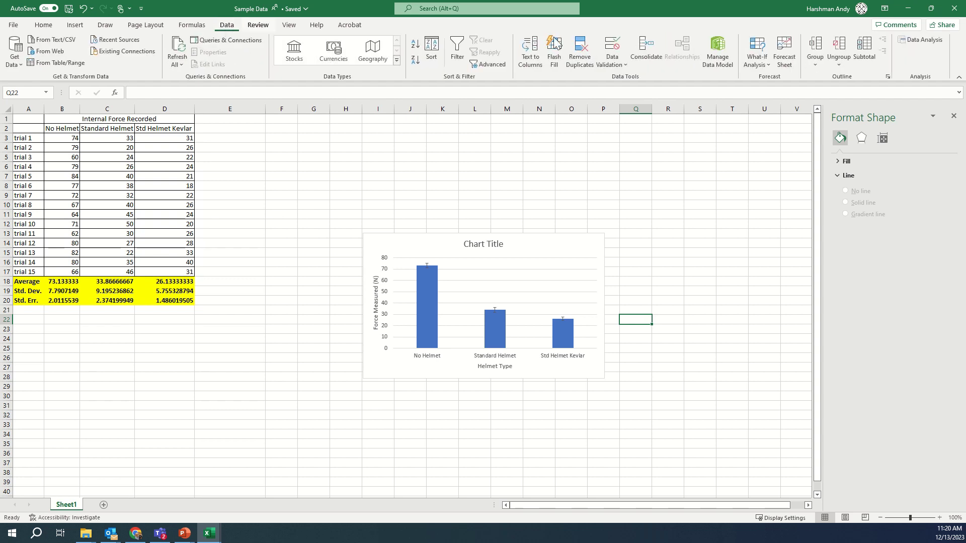
left_click(926, 40)
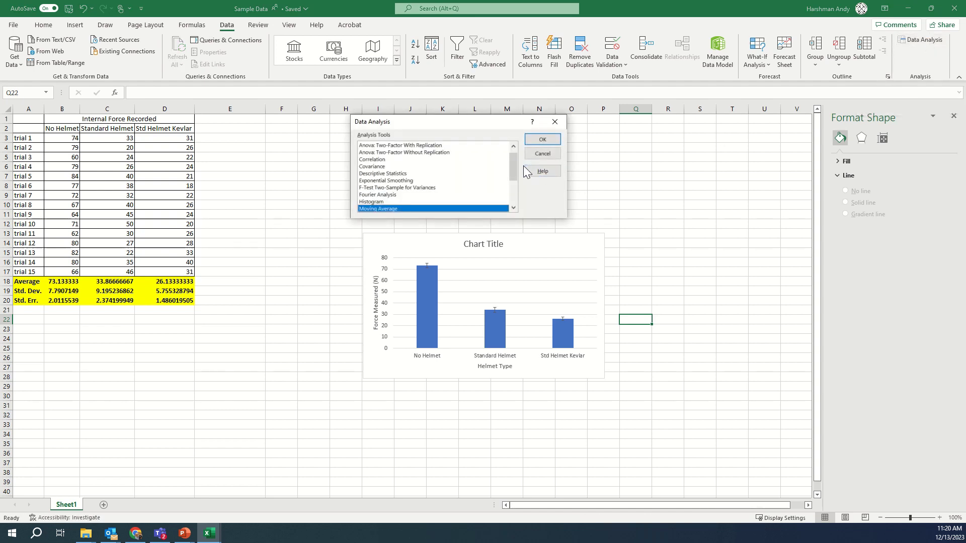
left_click_drag(511, 167, 507, 142)
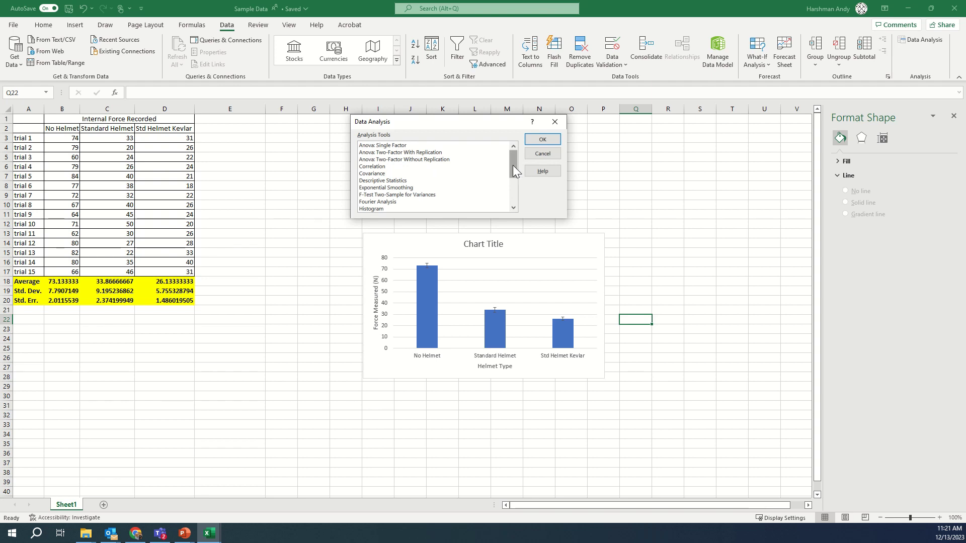
left_click_drag(512, 165, 511, 201)
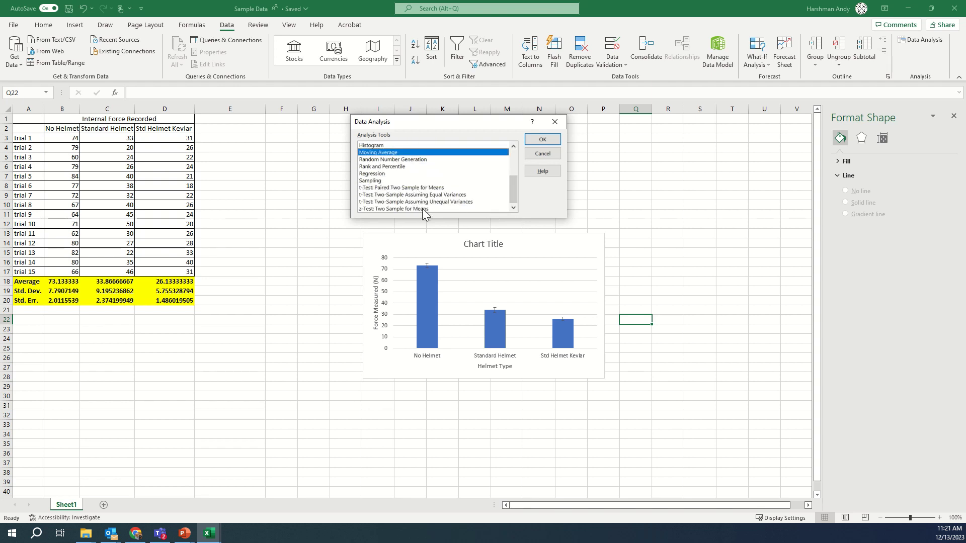
left_click(397, 201)
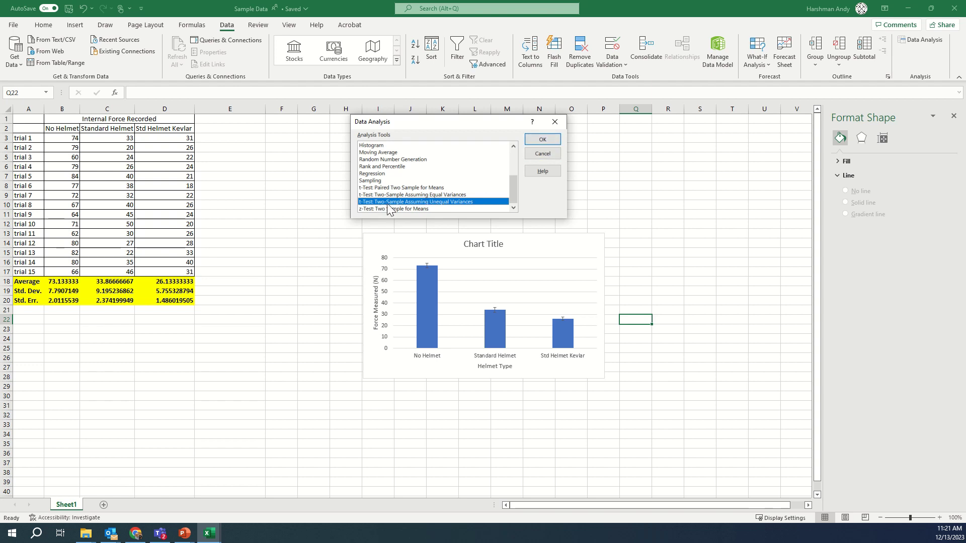
left_click(543, 139)
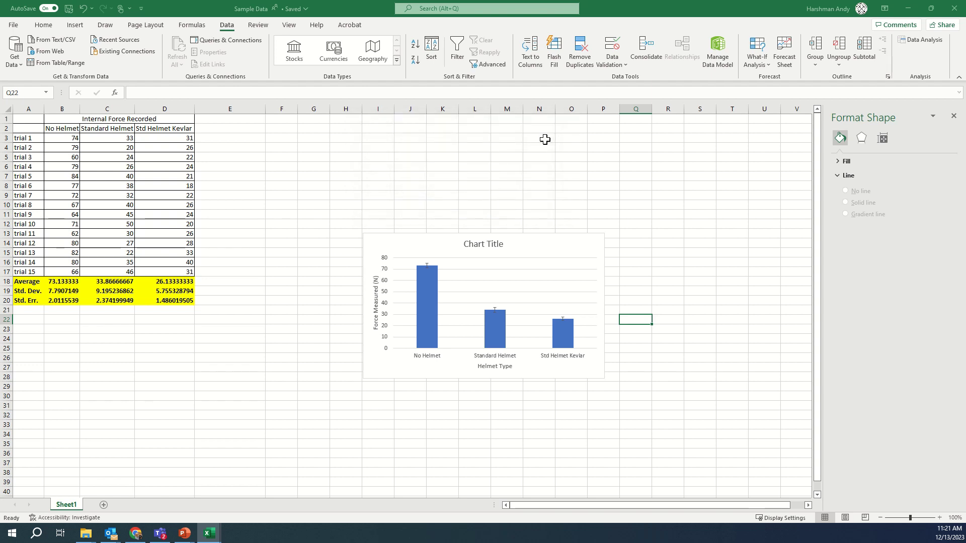
left_click_drag(433, 101, 402, 144)
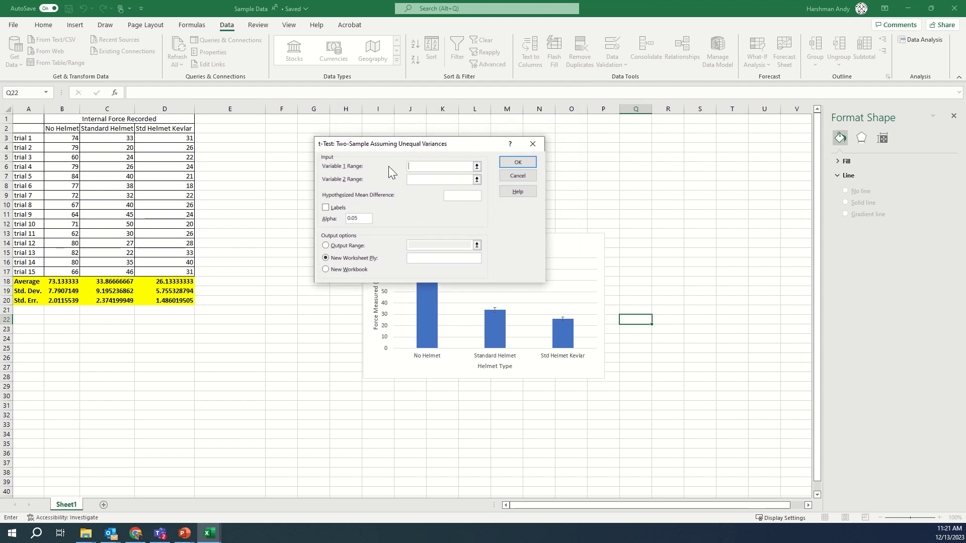
Set the t-test's Variable 1 Range to C2:C17 and Variable 2 Range to D2:D17, treating the first row as labels
left_click(477, 166)
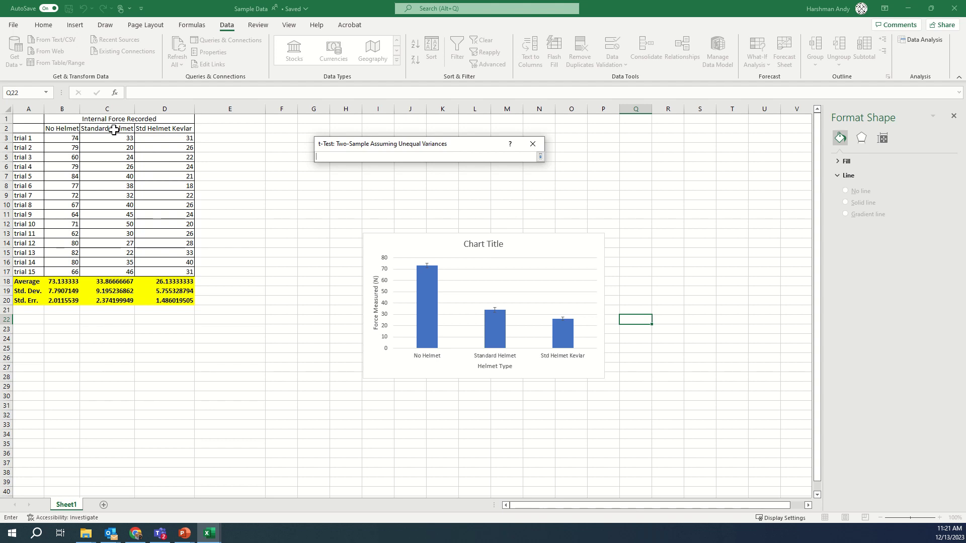
left_click_drag(113, 129, 119, 274)
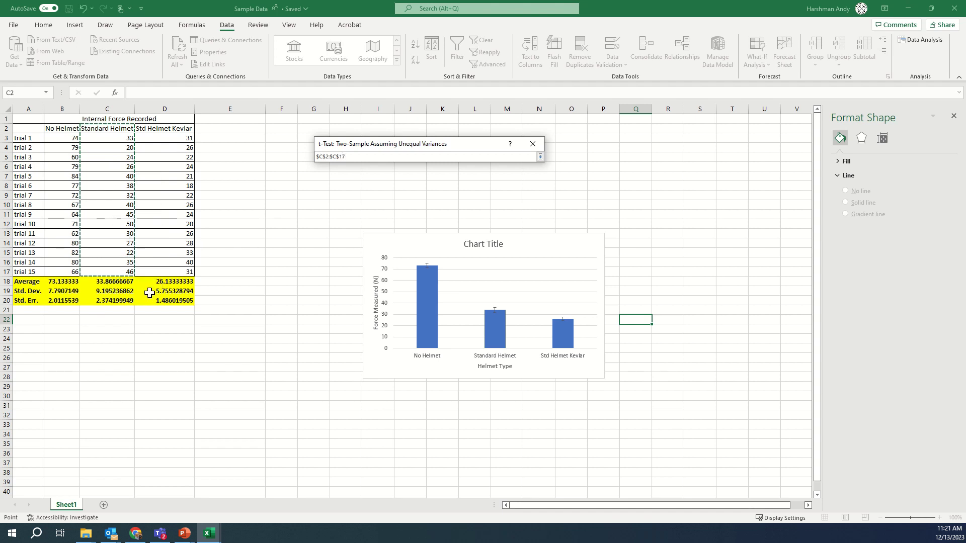
left_click(540, 157)
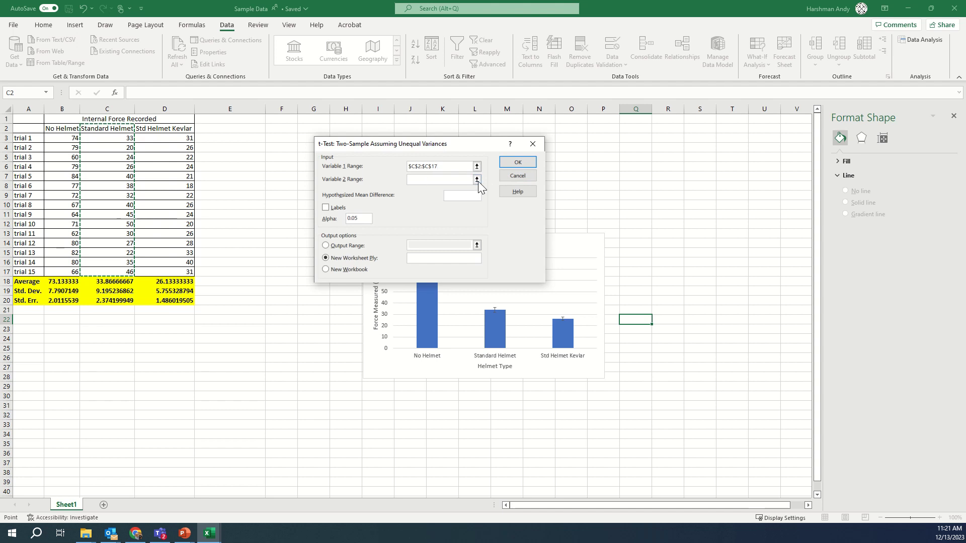
left_click(476, 180)
left_click_drag(176, 129, 176, 273)
left_click(541, 157)
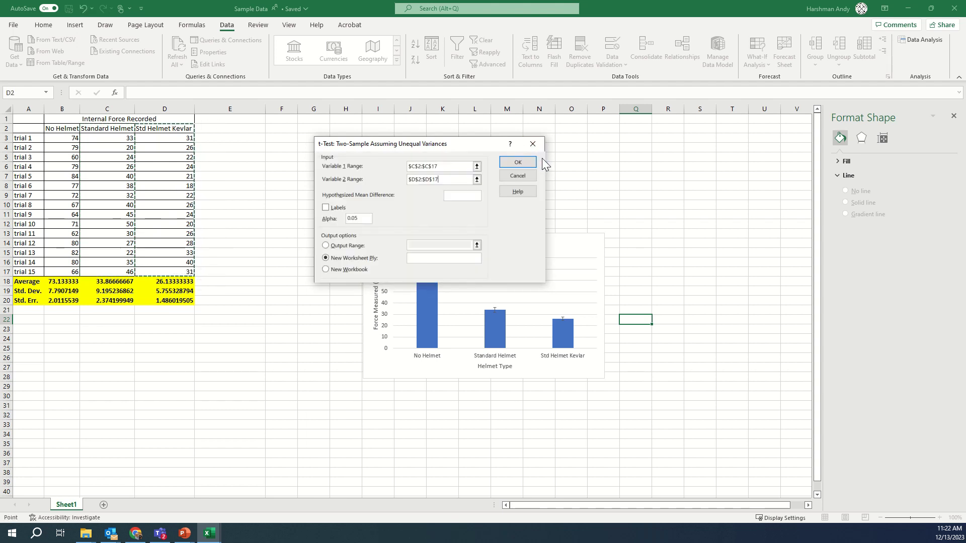
left_click(326, 208)
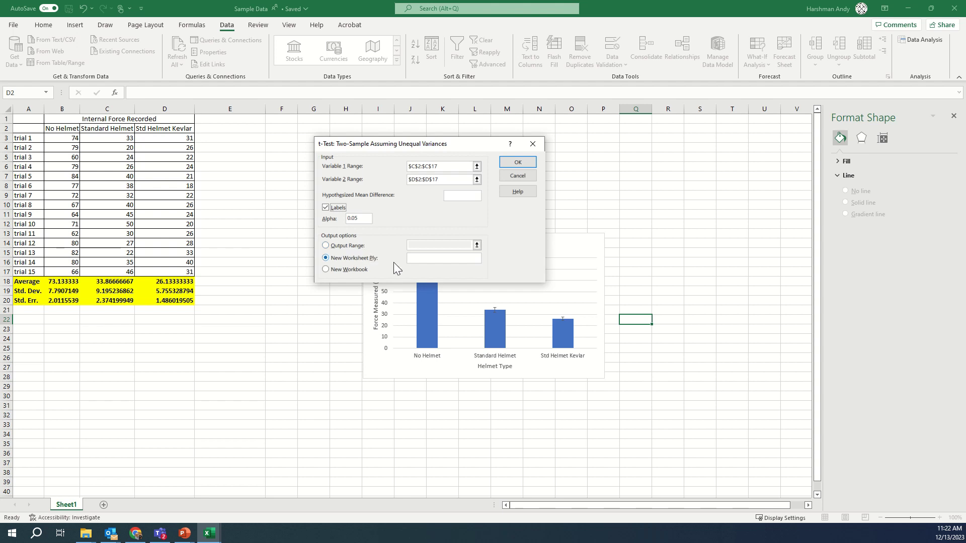
Run the t-test with its output on a new worksheet named "t-test Std vs Kevlar"
left_click(423, 259)
type("t-test Std vs Kevlar")
left_click(518, 163)
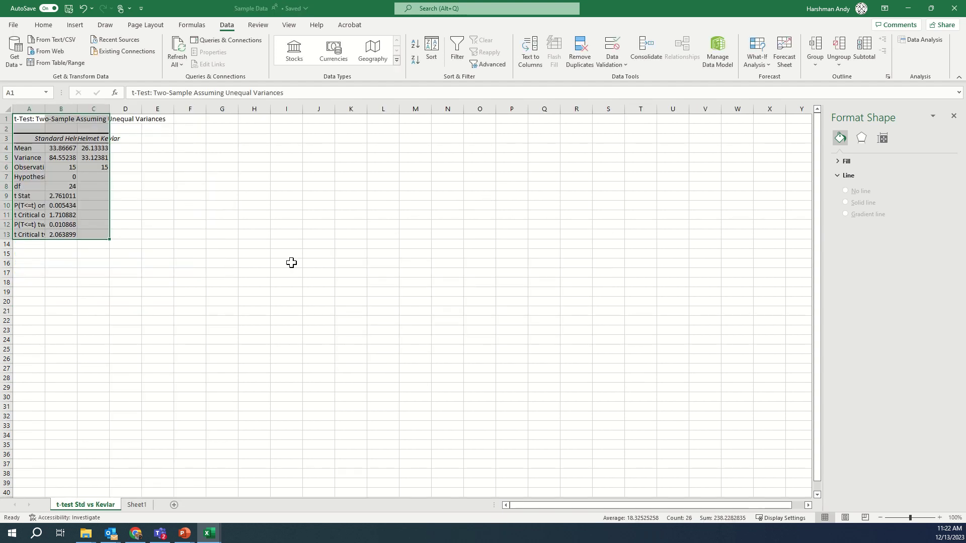
Widen columns A to C of the t-test results so their labels and headings are readable
left_click(155, 244)
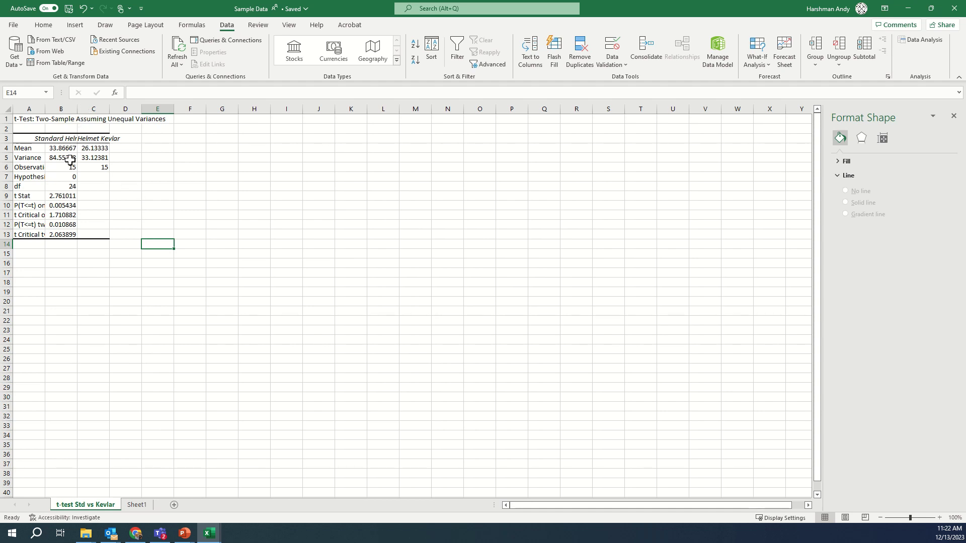
left_click_drag(78, 108, 158, 108)
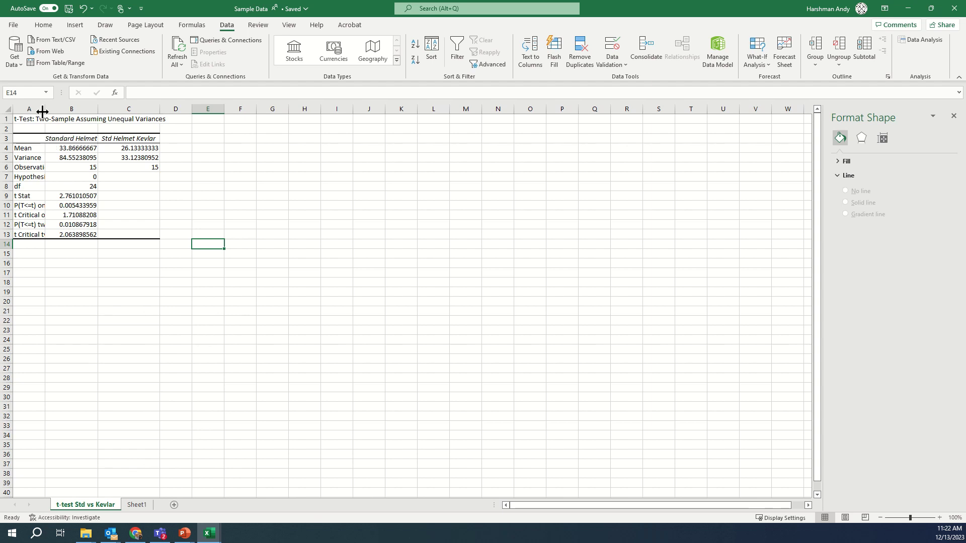
left_click_drag(42, 111, 83, 112)
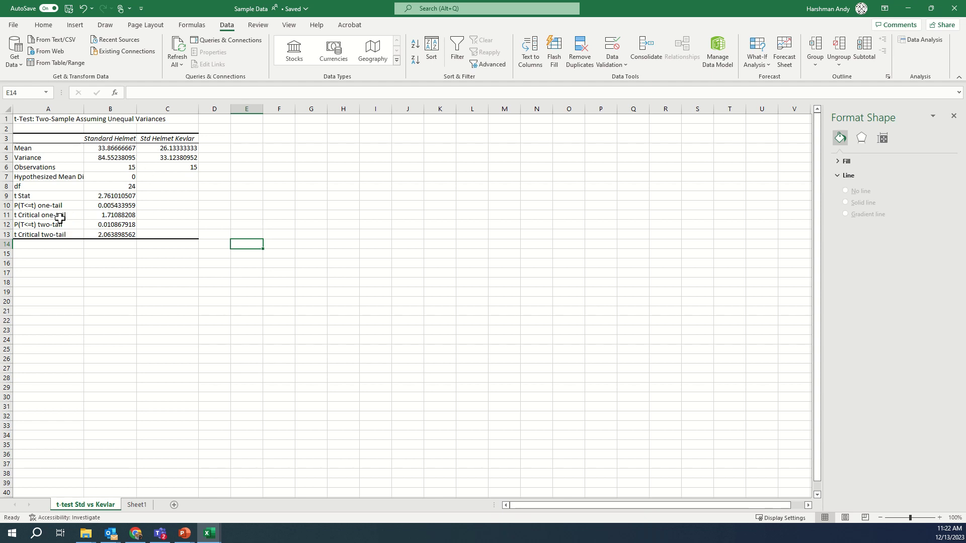
Highlight the two-tail P value row in A12:B12 with yellow fill
left_click_drag(23, 226, 106, 224)
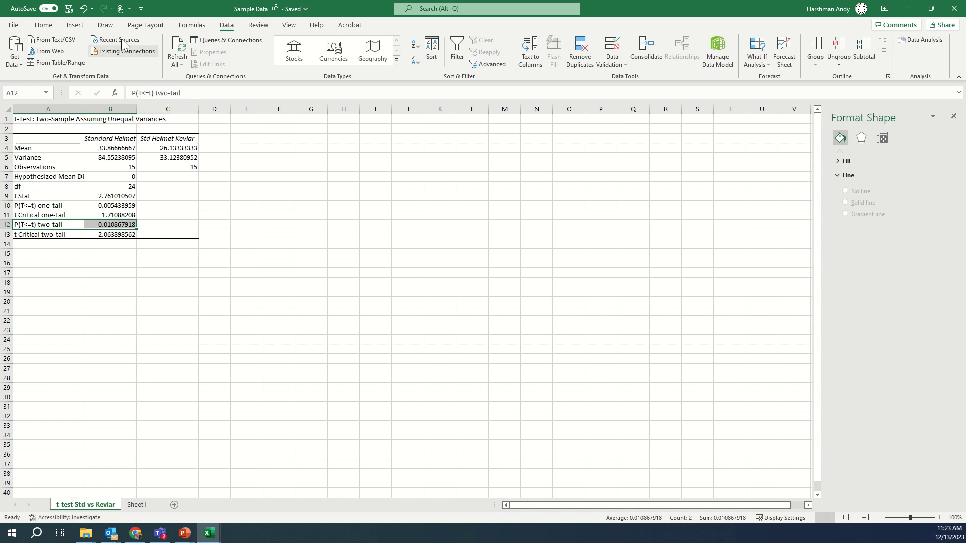
left_click(46, 25)
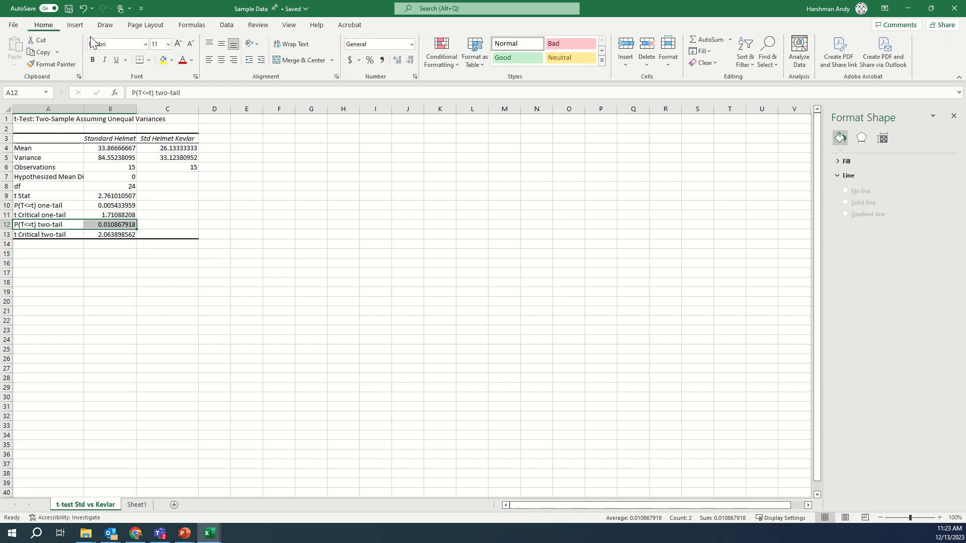
left_click(163, 59)
left_click(125, 244)
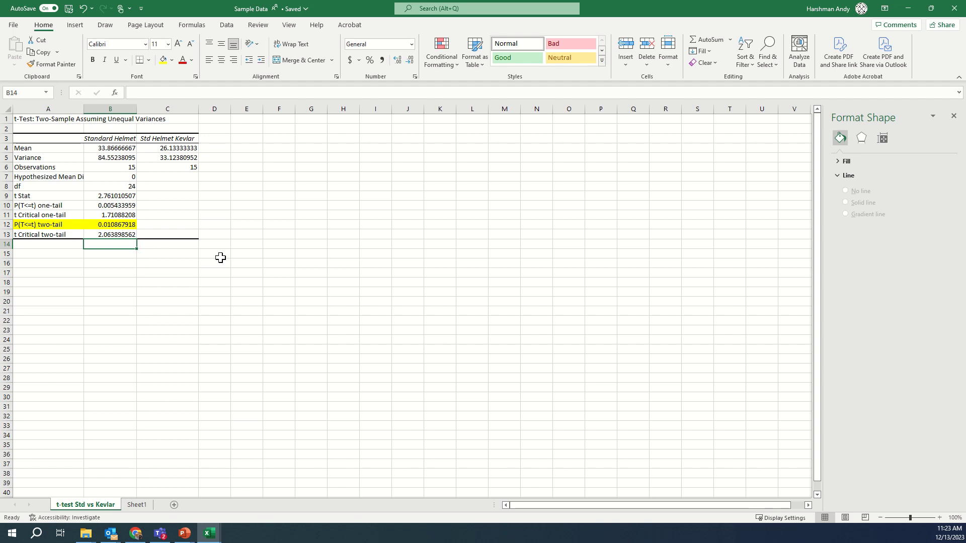
Begin a conclusion in B15 with "When run through a 2-sample t-test, the force transmitted in a standard football helmet and a"
key("Down")
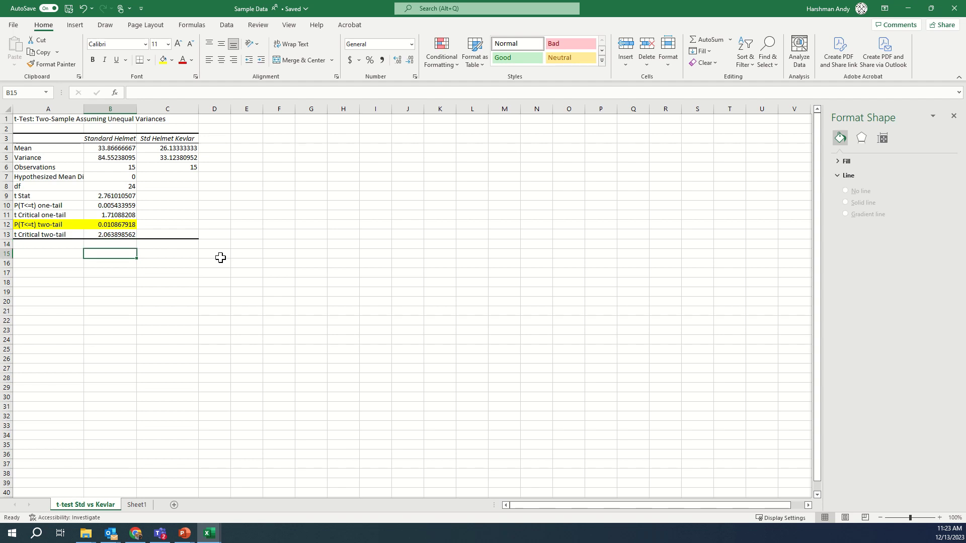
type("When run")
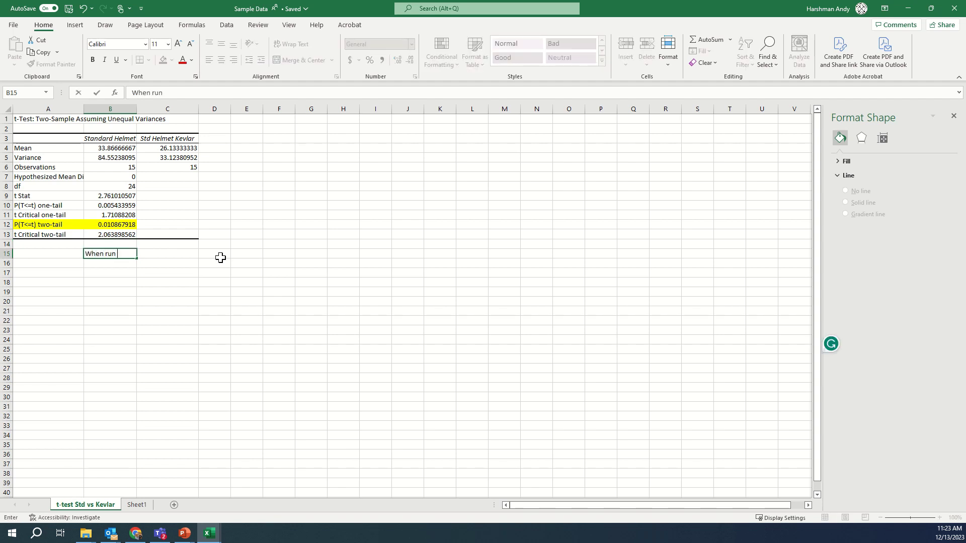
type(" through a 2-sample t")
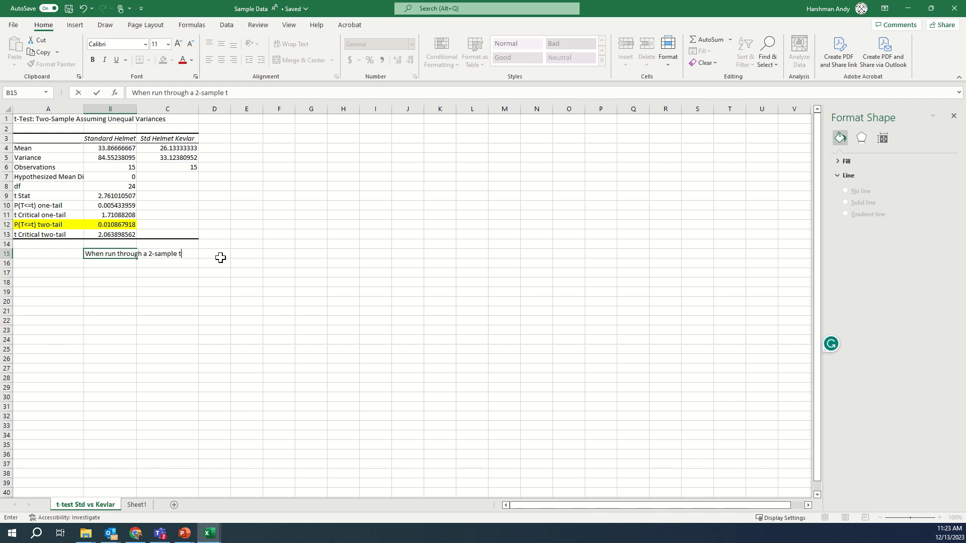
type("-test, the force transmit")
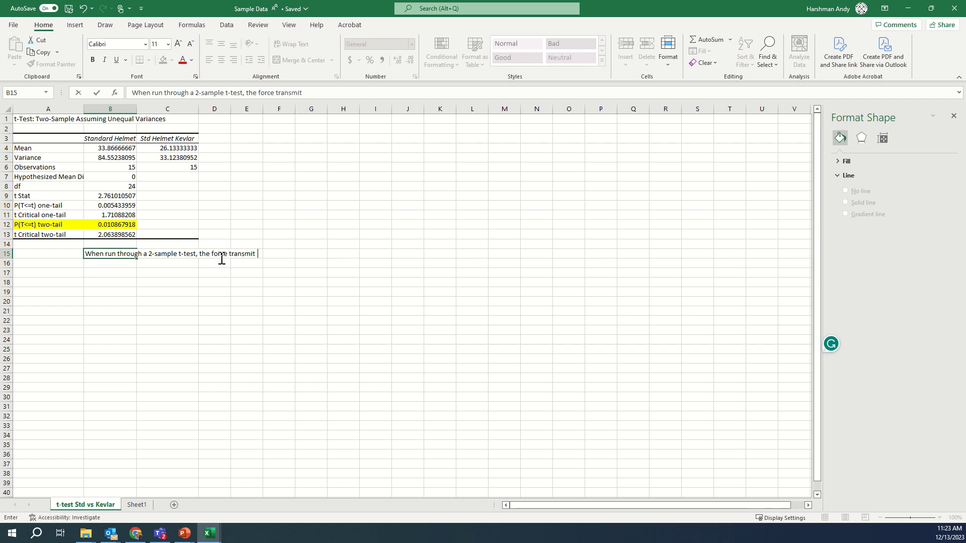
type("ted bte")
type("een")
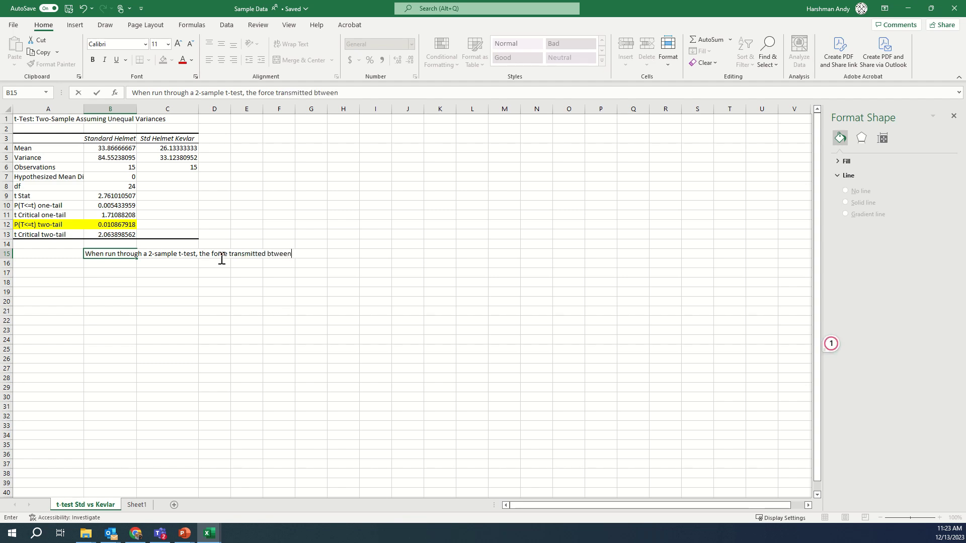
key("BackSpace")
key("BackSpace")
key("BackSpace")
key("BackSpace")
key("BackSpace")
key("BackSpace")
type("betwee")
key("BackSpace")
key("BackSpace")
key("BackSpace")
key("BackSpace")
type("in a stand")
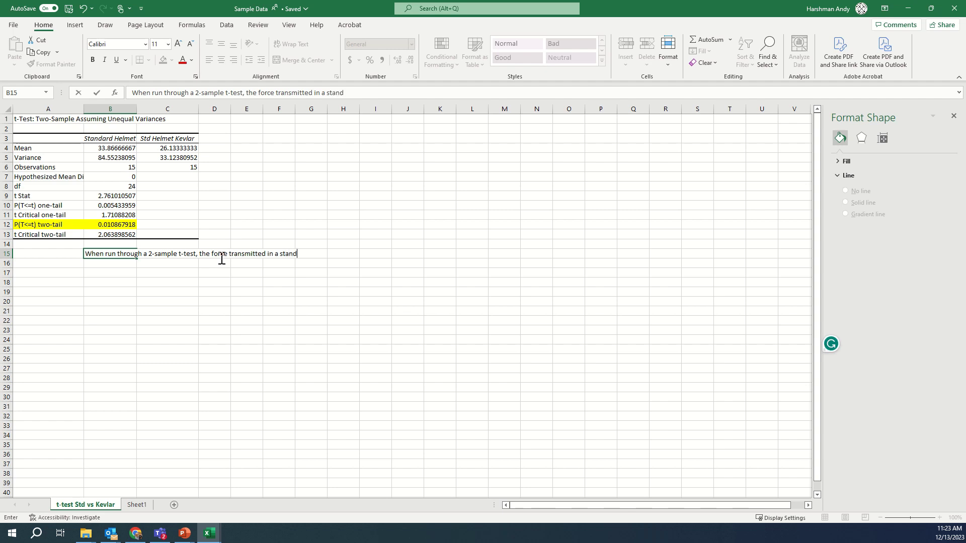
type("ard football helmet and a ")
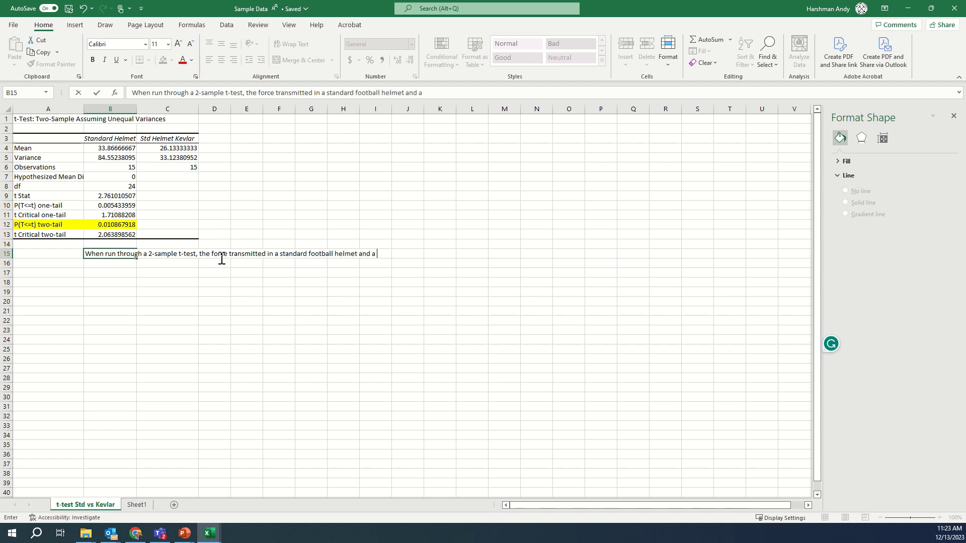
Continue the B15 conclusion with "standard footbal helmet with kevlar was statsically different"
type("standard footbal he")
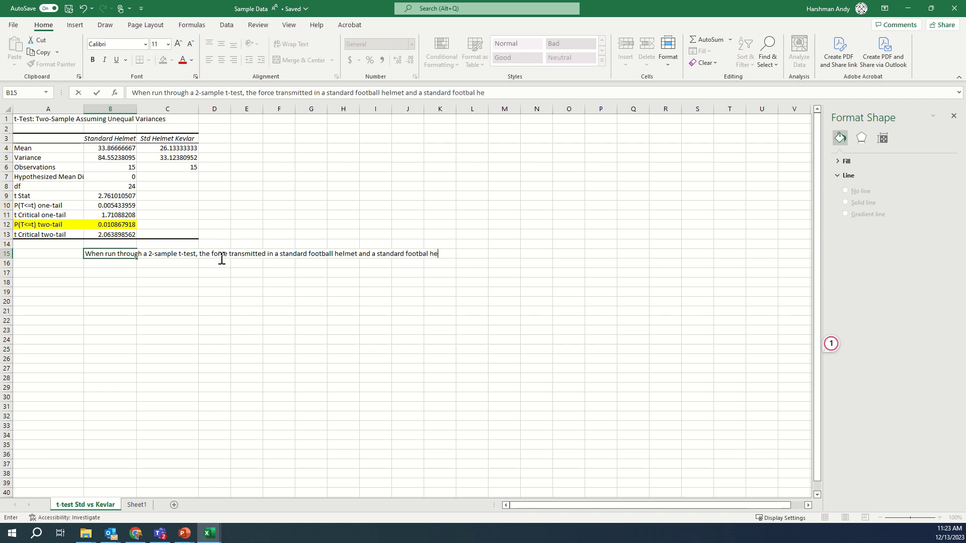
type("lmet with kevlar was")
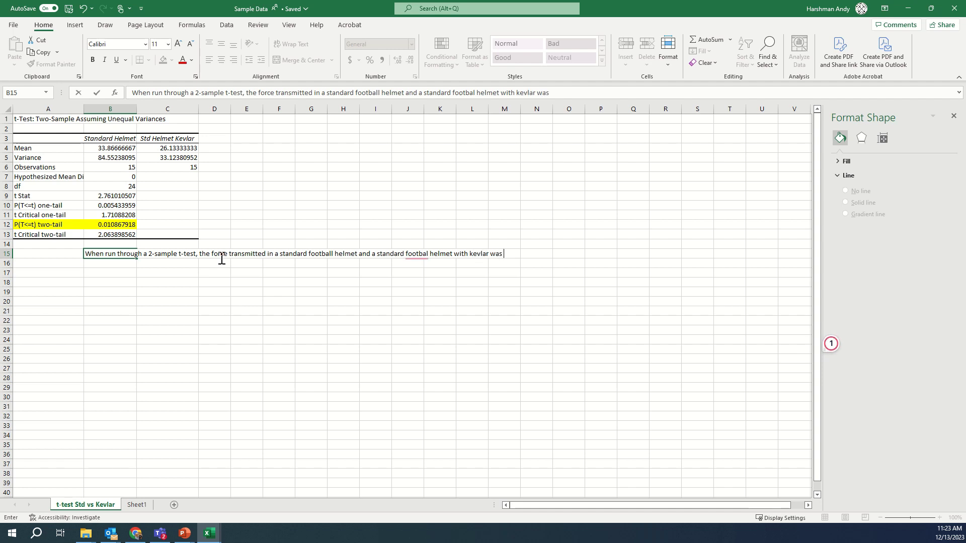
type(" statsically different")
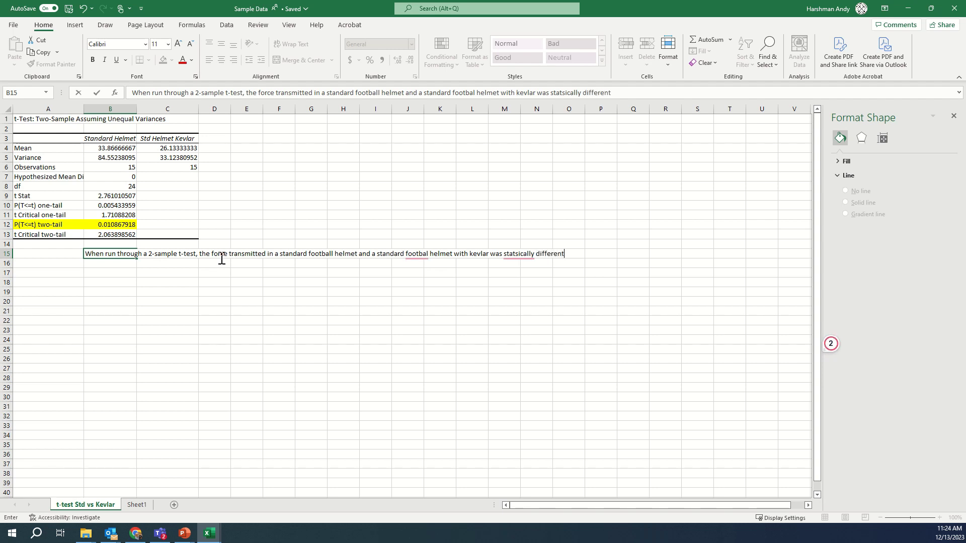
Correct the two misspelled words in the B15 conclusion to "statistically" and "football"
right_click(514, 254)
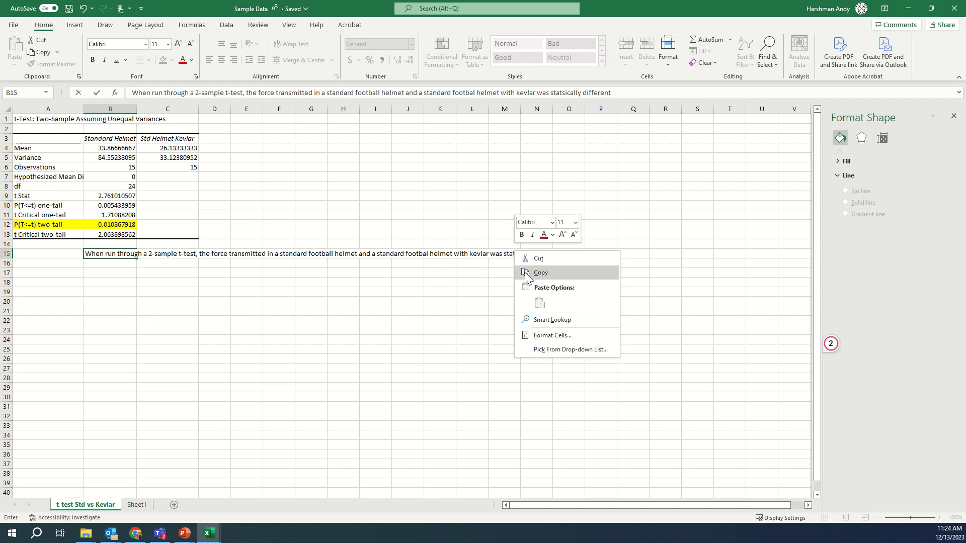
key("Escape")
right_click(512, 255)
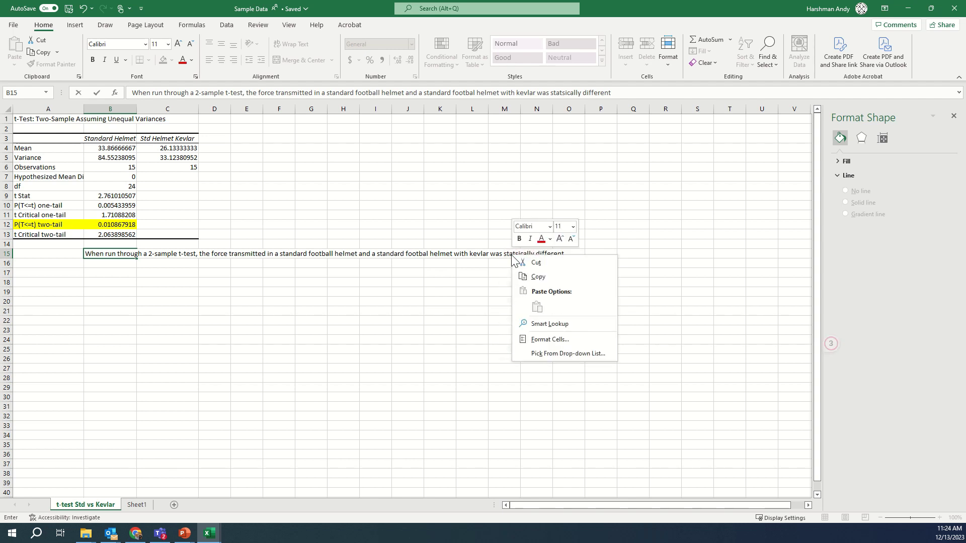
key("Escape")
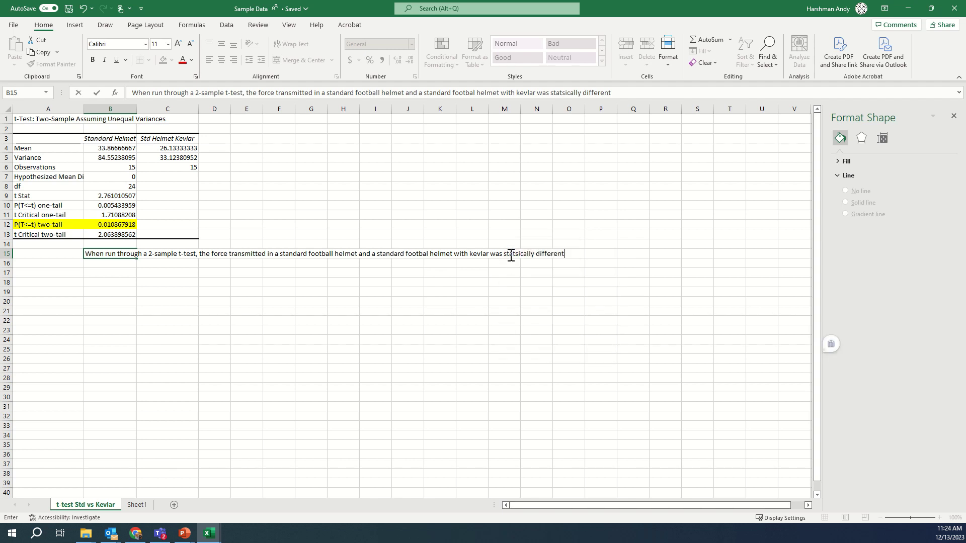
left_click(511, 255)
right_click(510, 255)
key("Escape")
left_click(516, 255)
key("BackSpace")
key("Right")
type("sti")
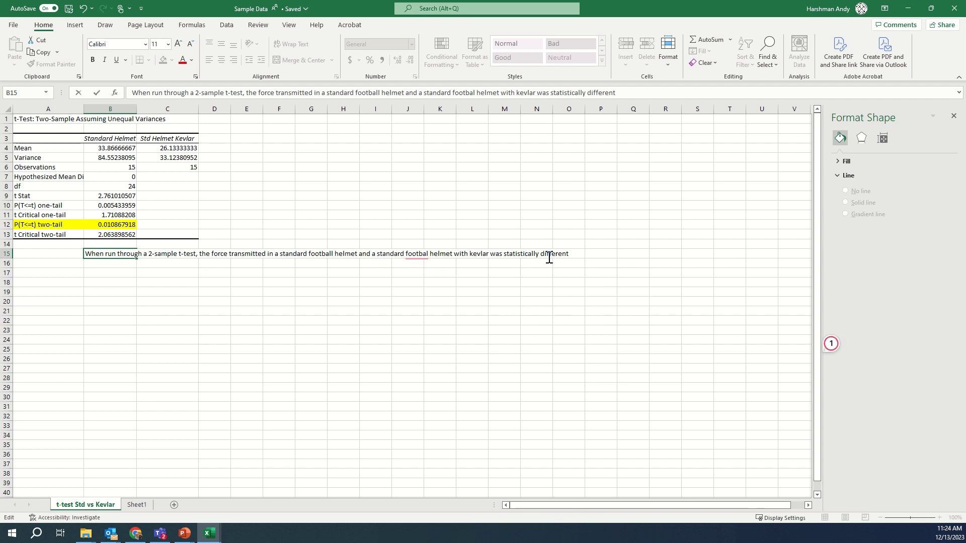
mouse_move(426, 258)
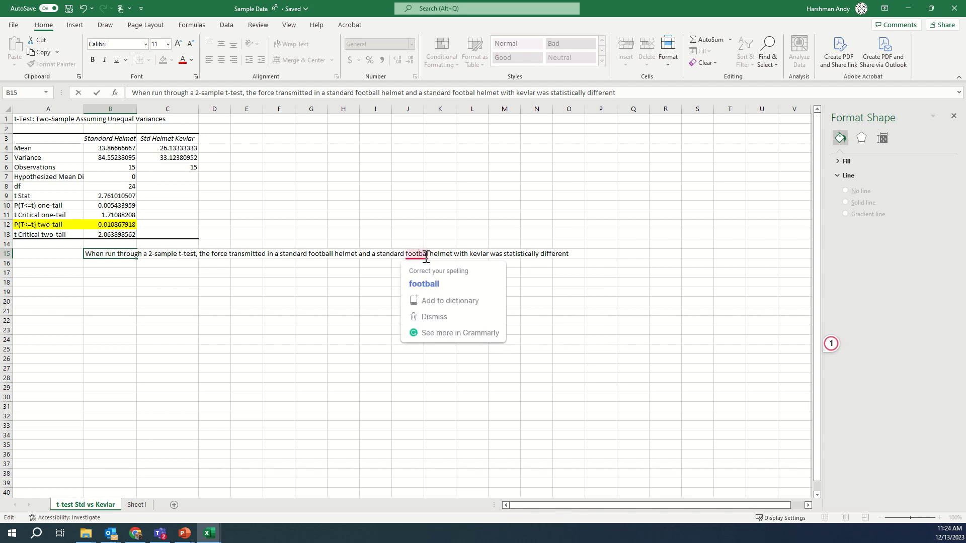
left_click(424, 283)
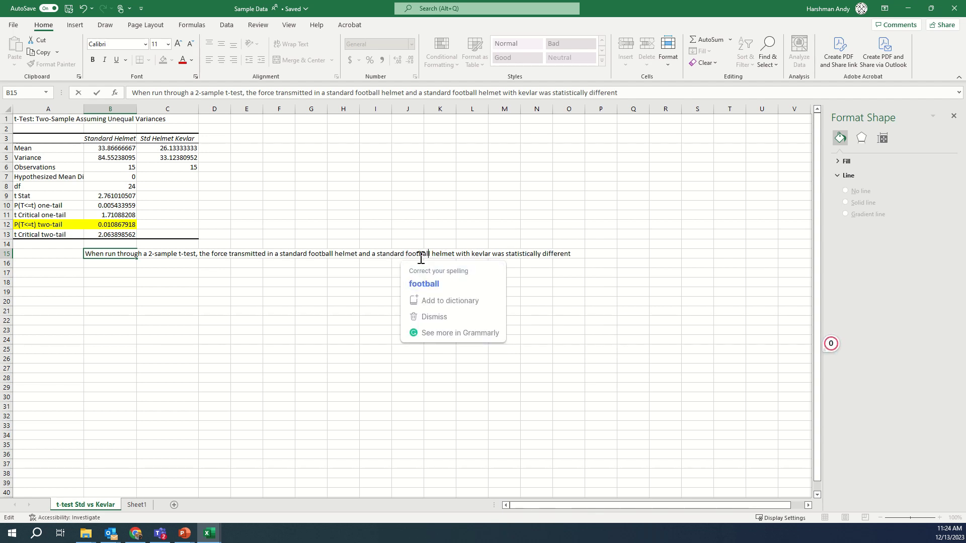
Finish the B15 conclusion by adding "(p<0.05)." at its end and commit the entry
left_click(557, 254)
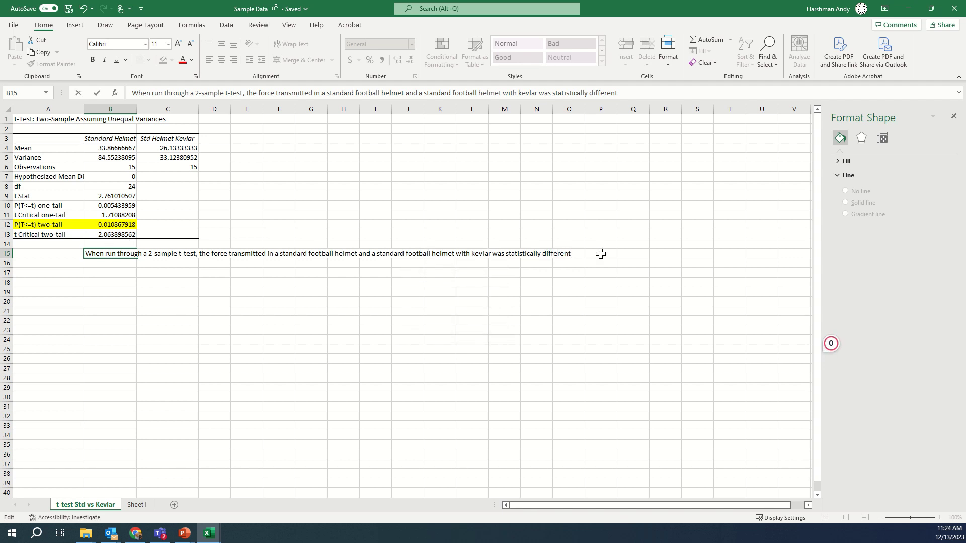
type("(p<0.05)")
type(".")
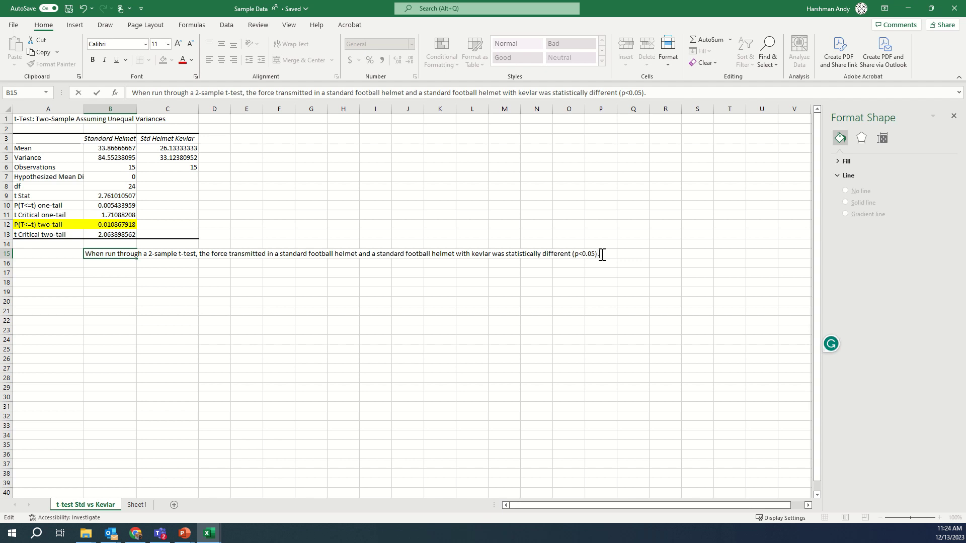
left_click(207, 294)
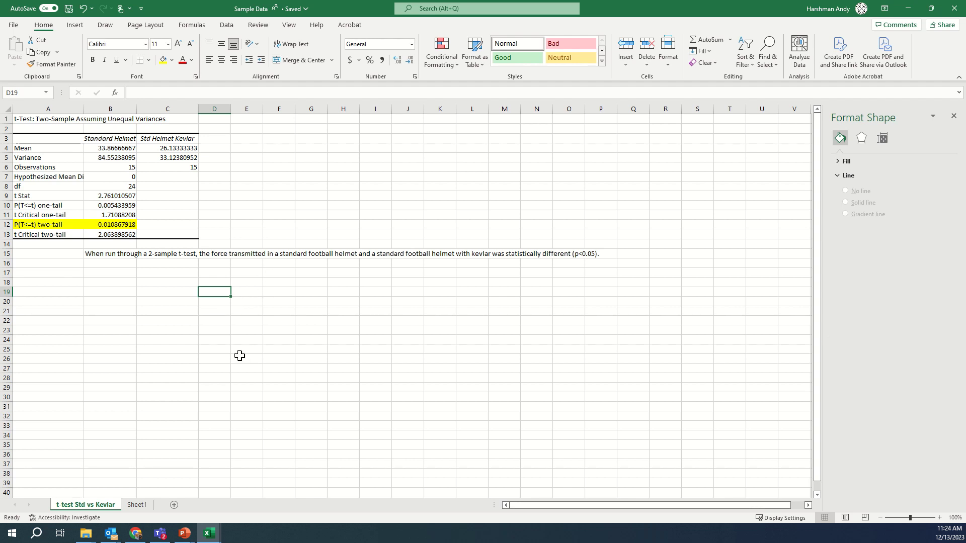
Set up a single-factor ANOVA on Sheet1's data with input range B2:D17, treating the first row as labels
left_click(143, 503)
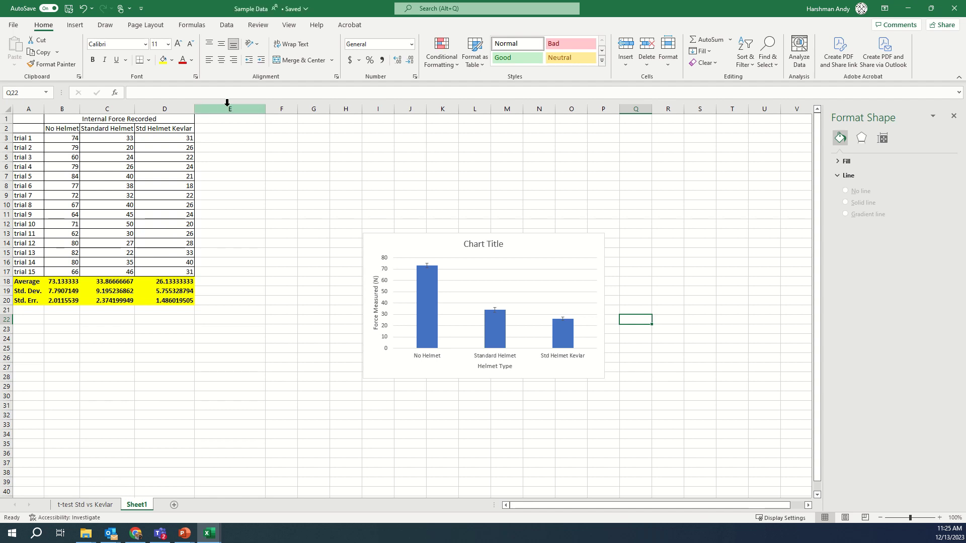
left_click(232, 26)
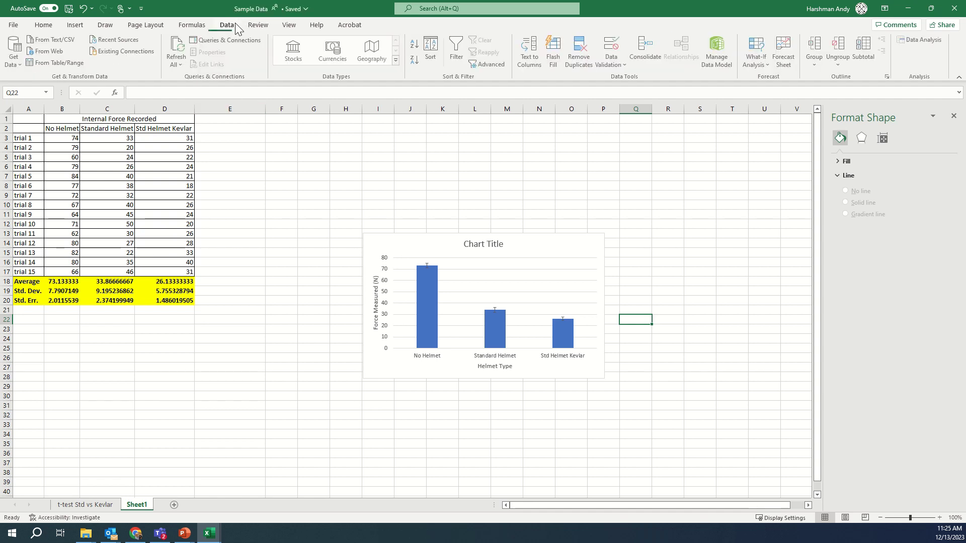
left_click(919, 39)
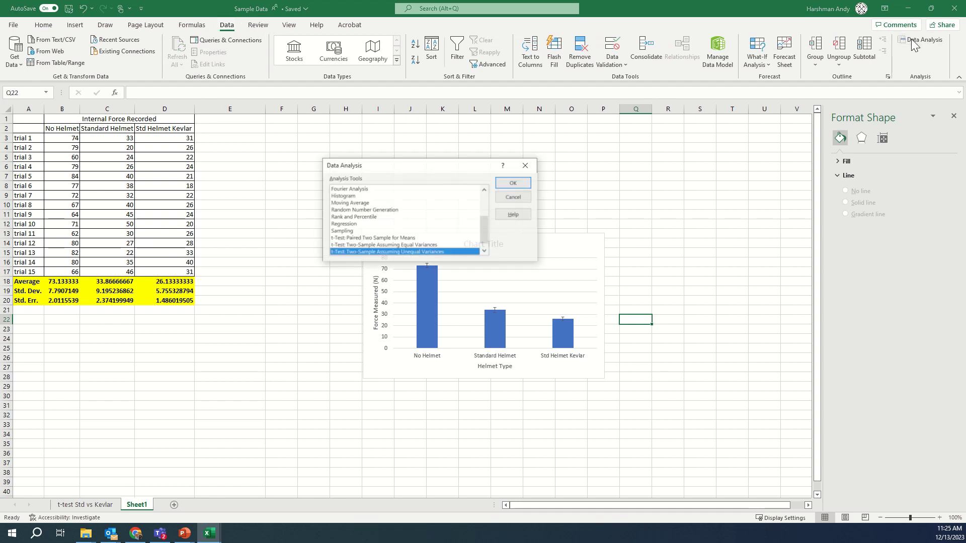
left_click_drag(487, 227, 485, 195)
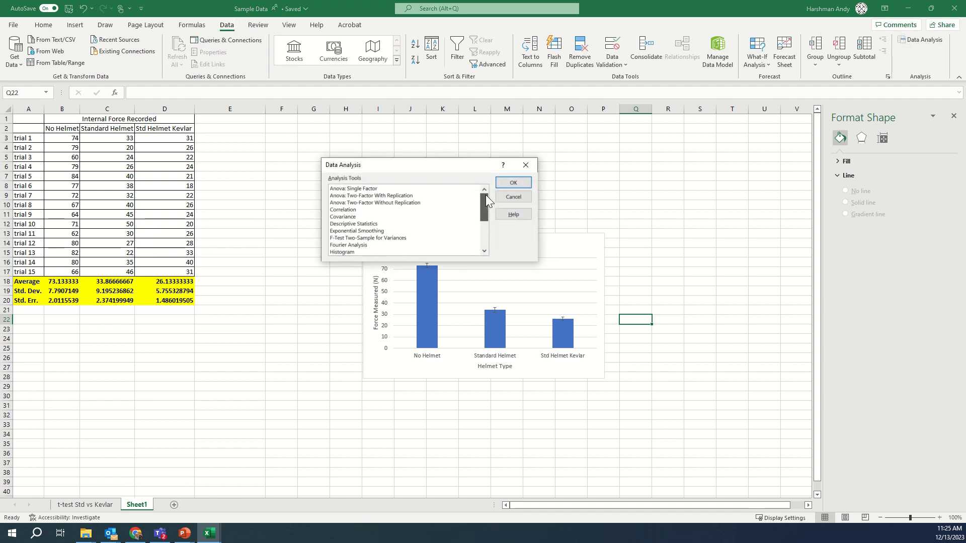
left_click(404, 190)
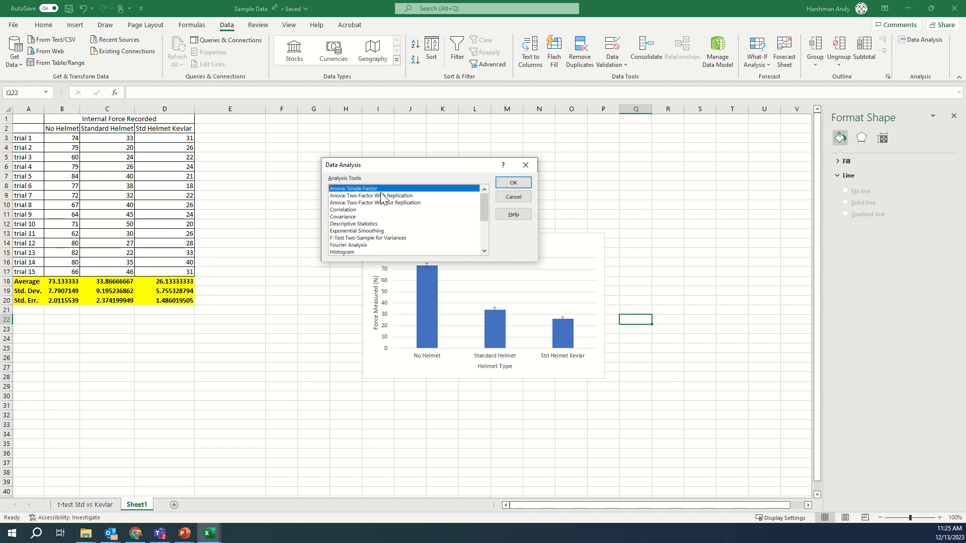
left_click(527, 183)
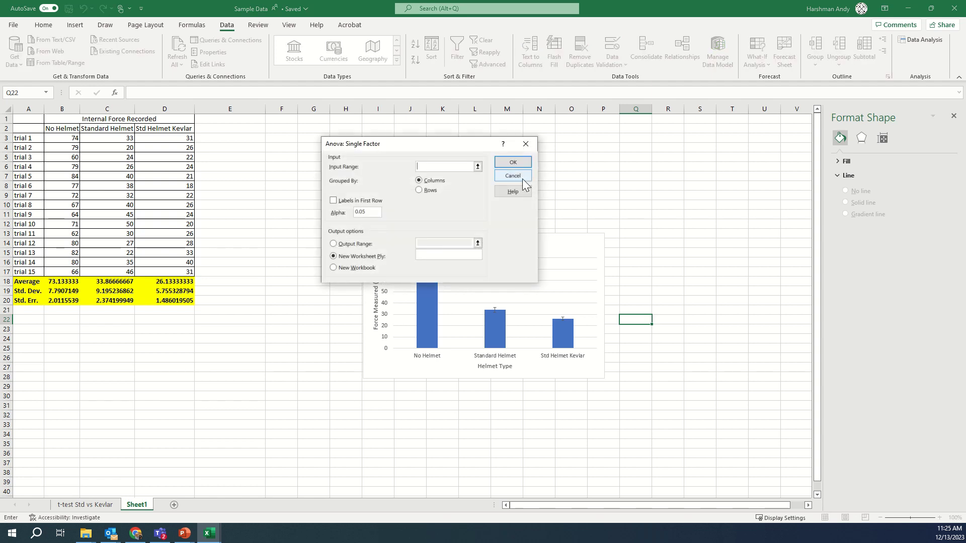
left_click(356, 201)
left_click(478, 167)
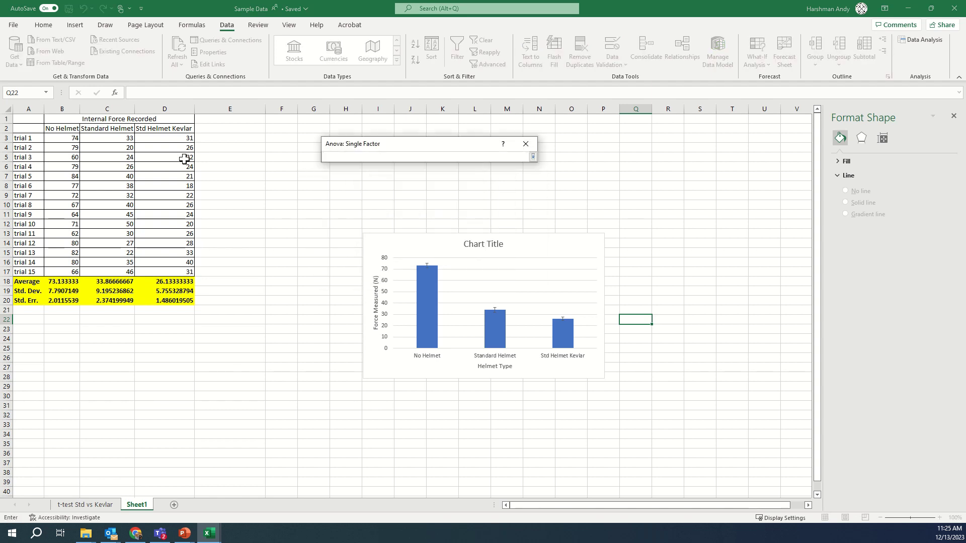
left_click_drag(71, 129, 177, 272)
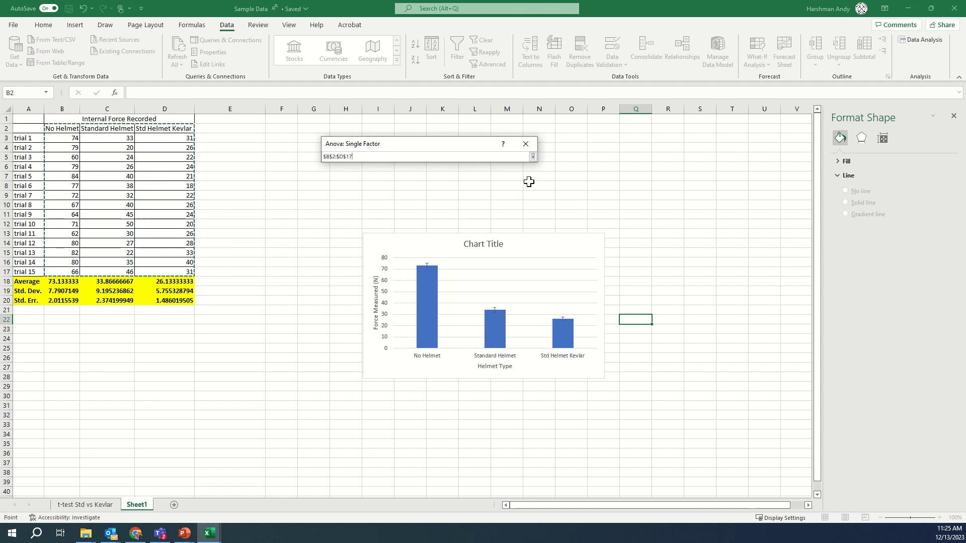
left_click(533, 156)
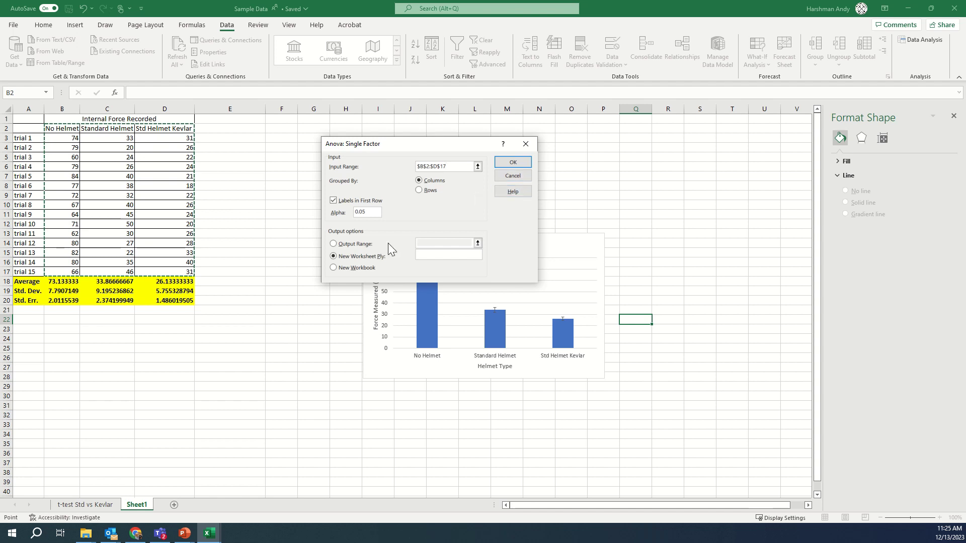
Run the ANOVA with its output on a new worksheet named "ANOVA all samples" and select its P-value cell
left_click(436, 253)
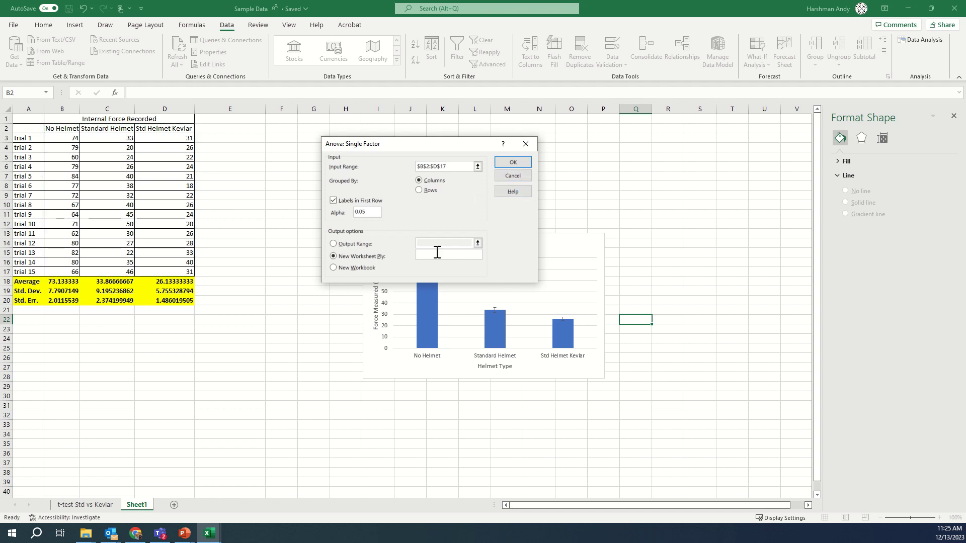
type("ANOVA all samples")
left_click(515, 159)
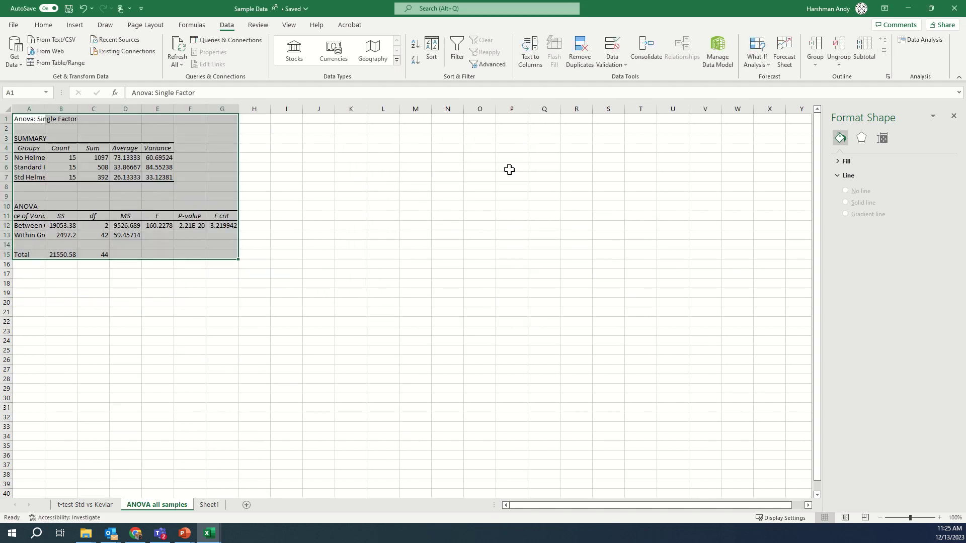
left_click(220, 358)
left_click(193, 227)
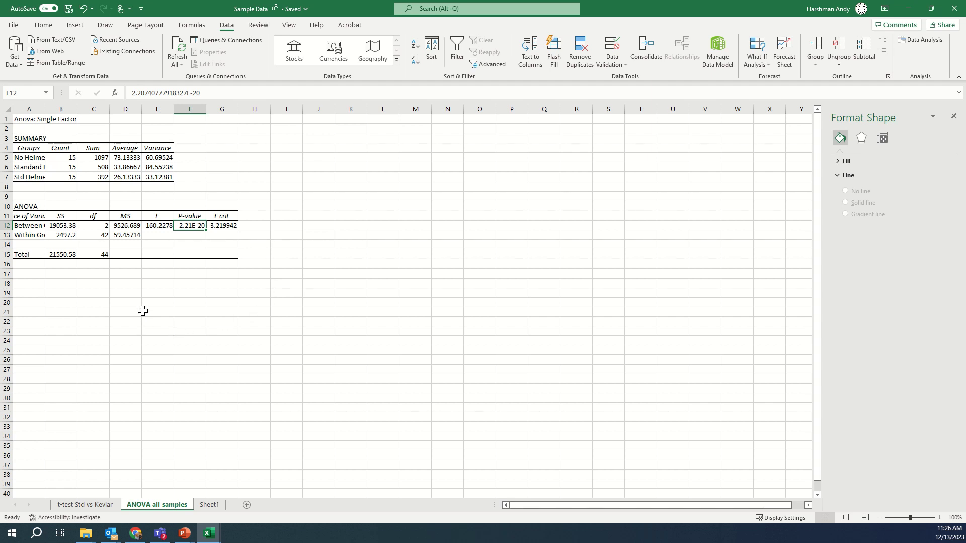
Copy the conclusion from B15 of the t-test sheet into B18 of the "ANOVA all samples" sheet
left_click(101, 504)
left_click(121, 255)
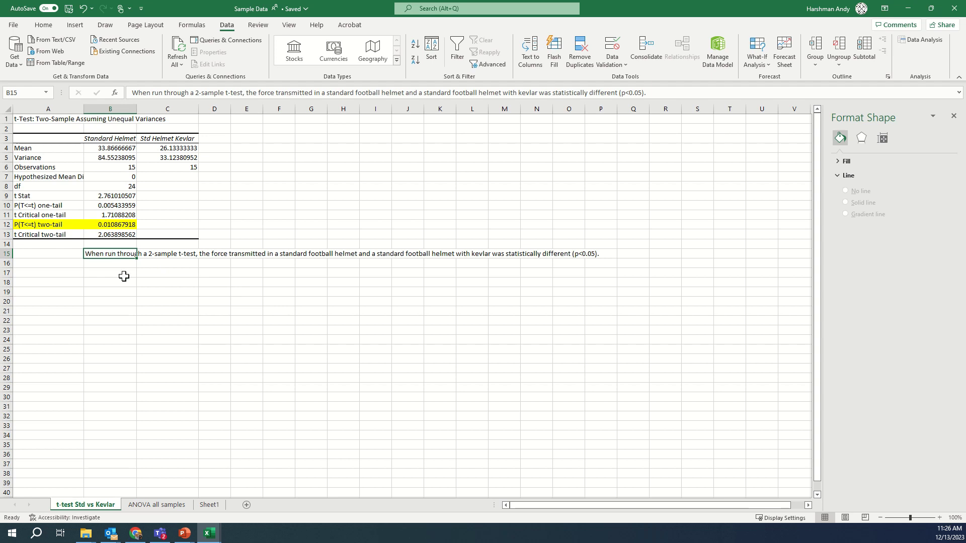
key("ctrl+c")
left_click(159, 504)
left_click(71, 283)
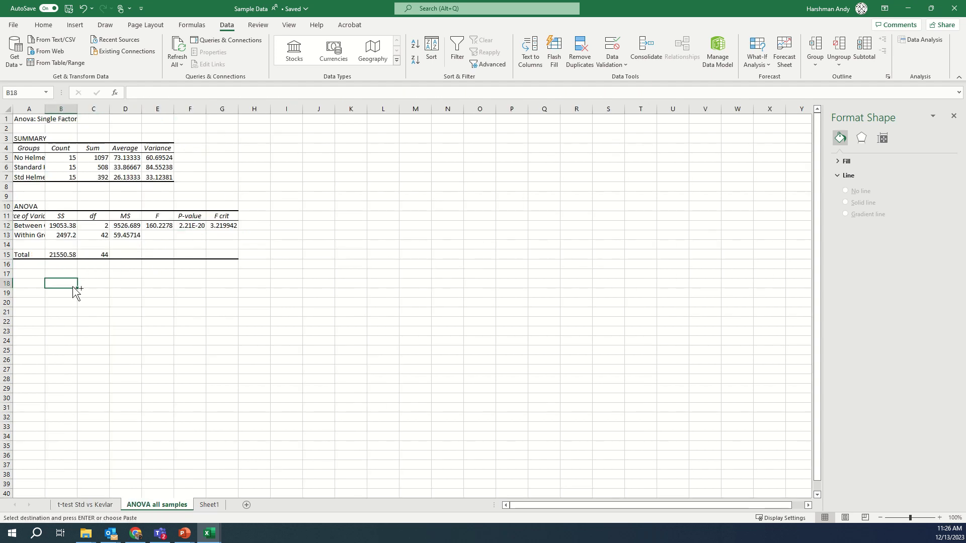
key("ctrl+v")
left_click(125, 283)
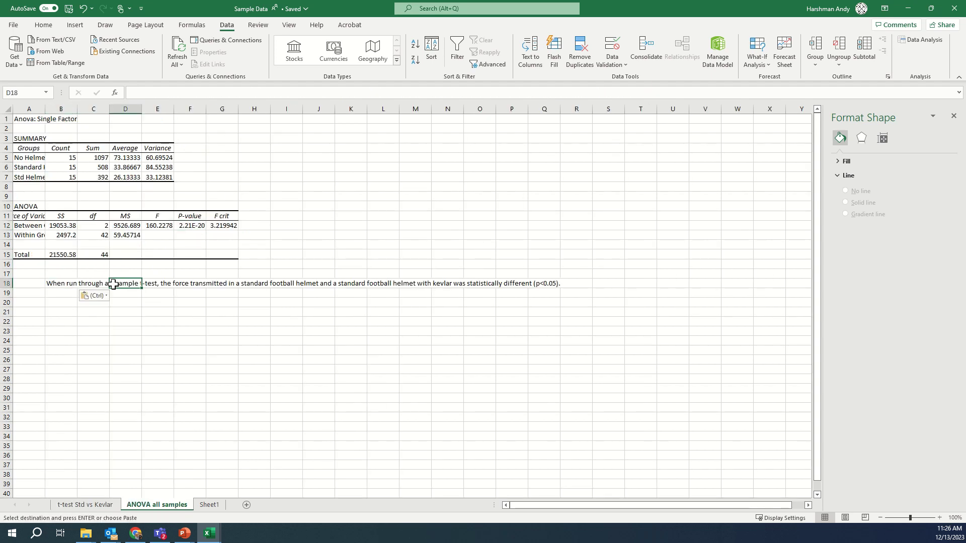
In the B18 conclusion, reword the sample t-test reference so the sentence begins "When run through an ANOVA test"
left_click(63, 283)
left_click_drag(195, 93, 226, 94)
key("BackSpace")
key("BackSpace")
key("BackSpace")
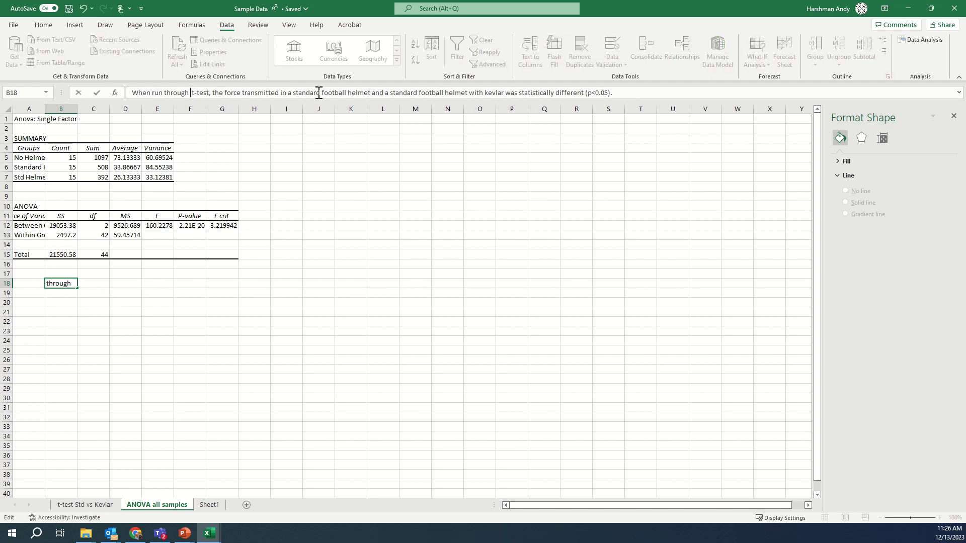
type("an AN")
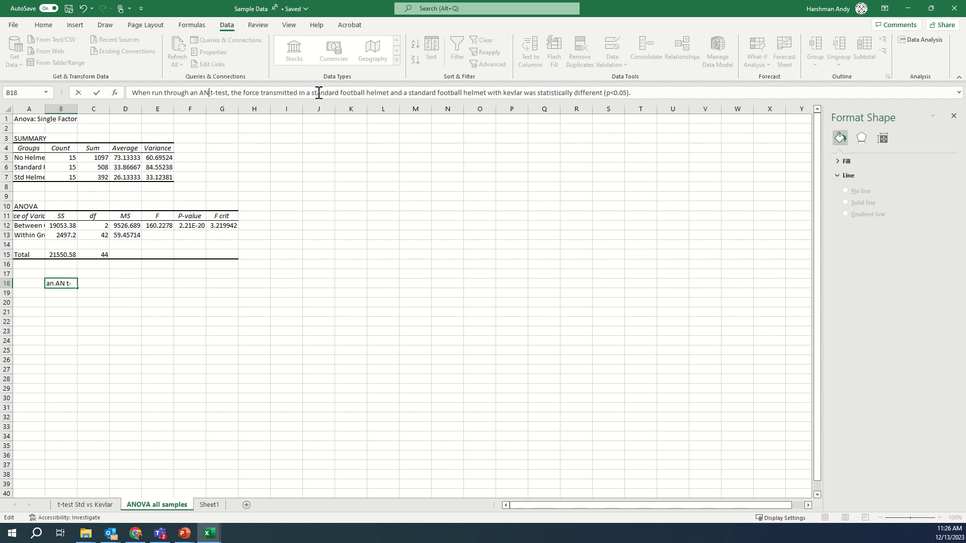
type("OVA")
key("shift+Right")
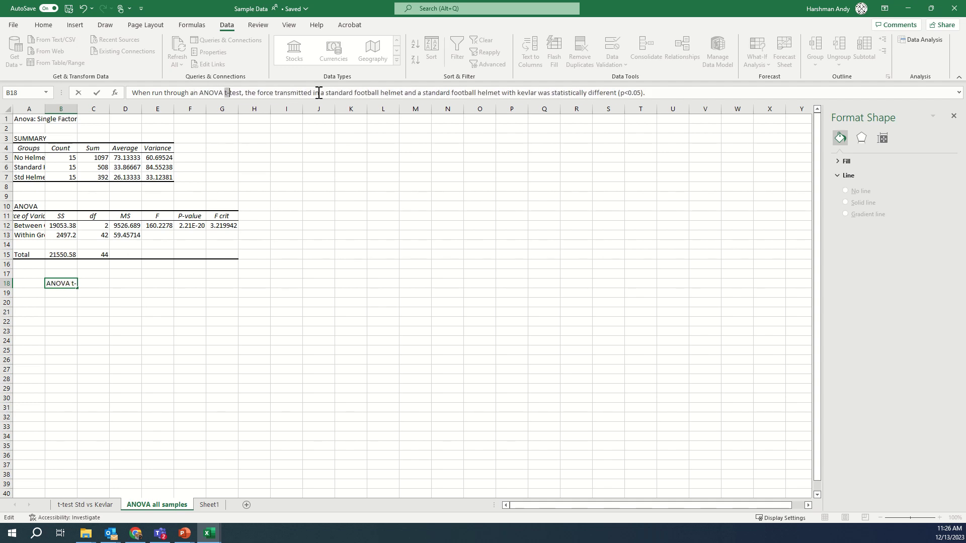
key("Delete")
key("Delete")
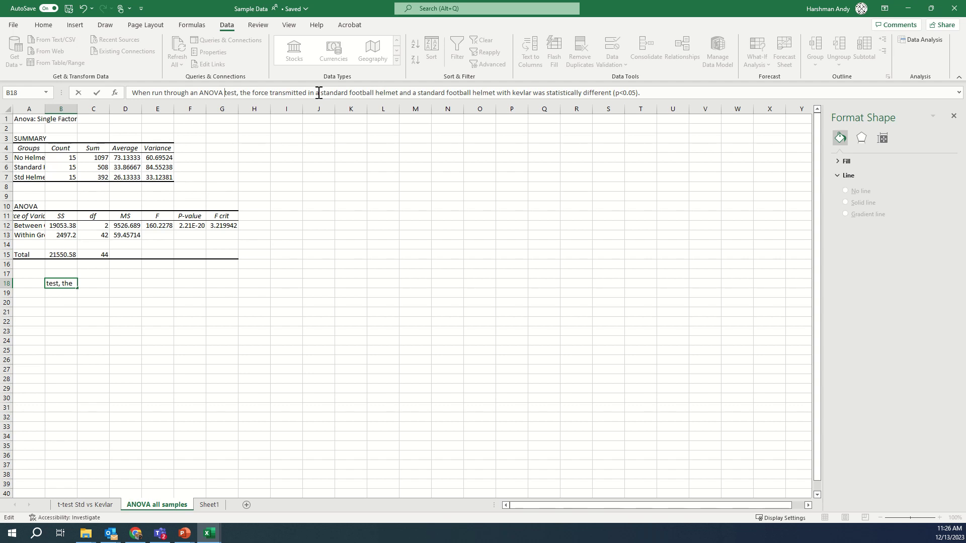
Replace the comparison of the two helmet types in the B18 conclusion, including "with kevlar", with "across all varibales"
left_click(310, 93)
left_click_drag(309, 93, 496, 85)
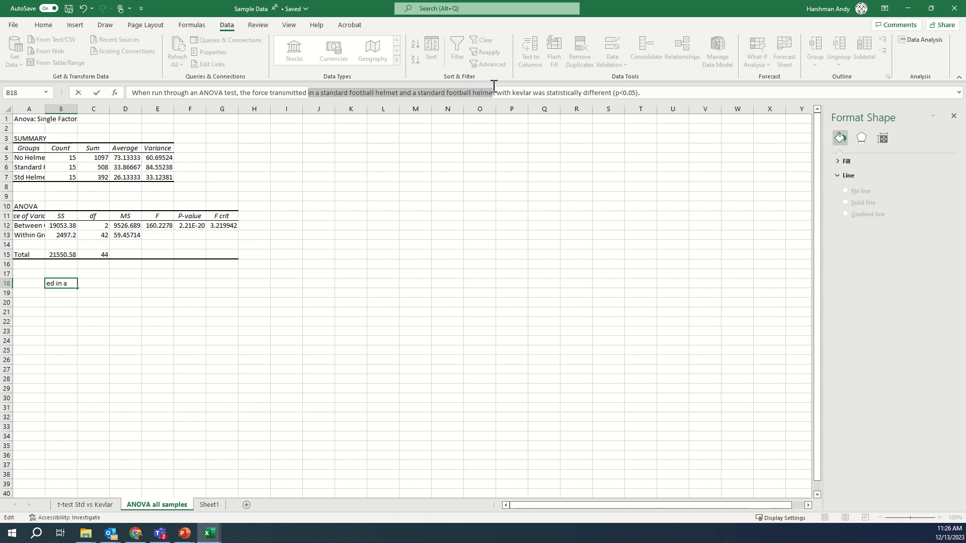
type("across")
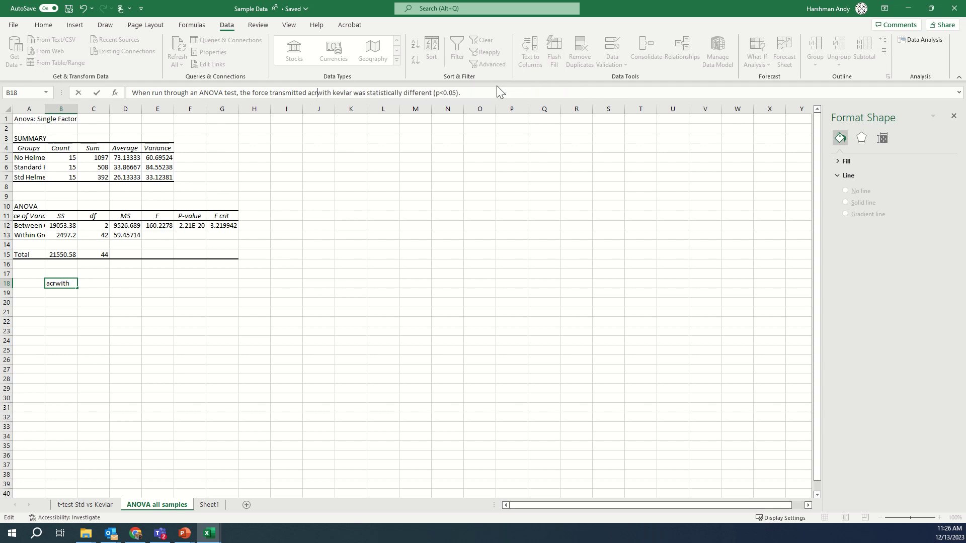
type("ll varibale")
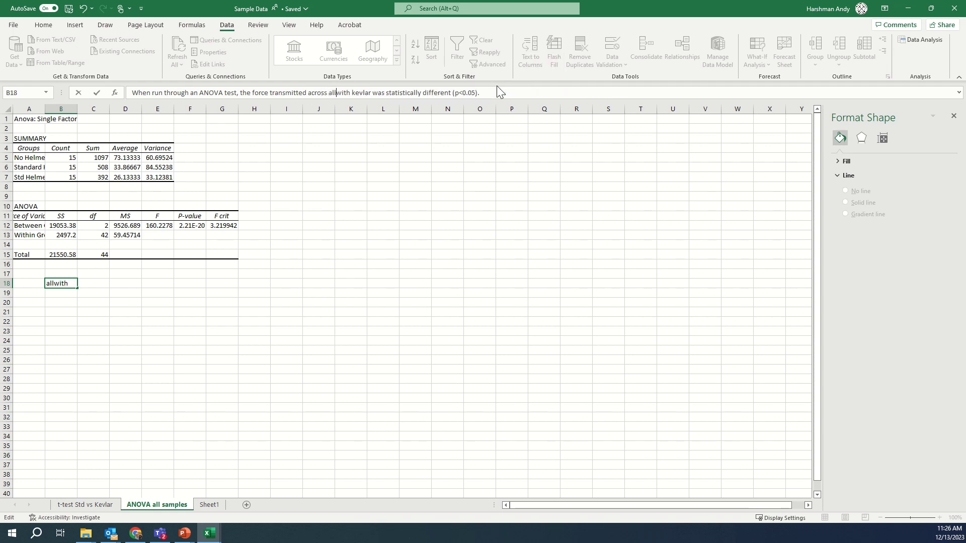
type("s")
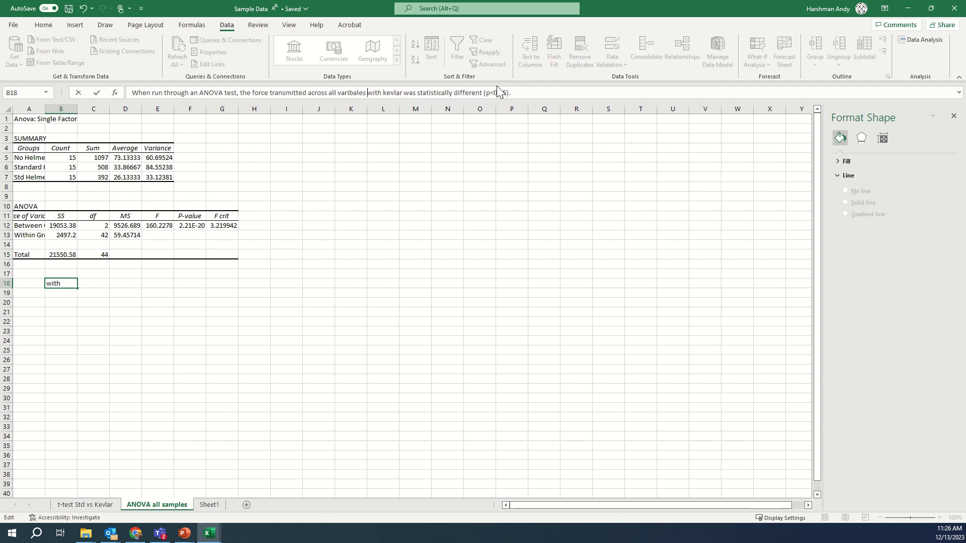
key("shift+Right")
key("shift+Right")
key("shift+Right")
key("shift+Right")
key("shift+Right")
key("shift+Right")
key("shift+Right")
key("shift+Right")
key("shift+Right")
key("shift+Right")
key("shift+Right")
key("shift+Right")
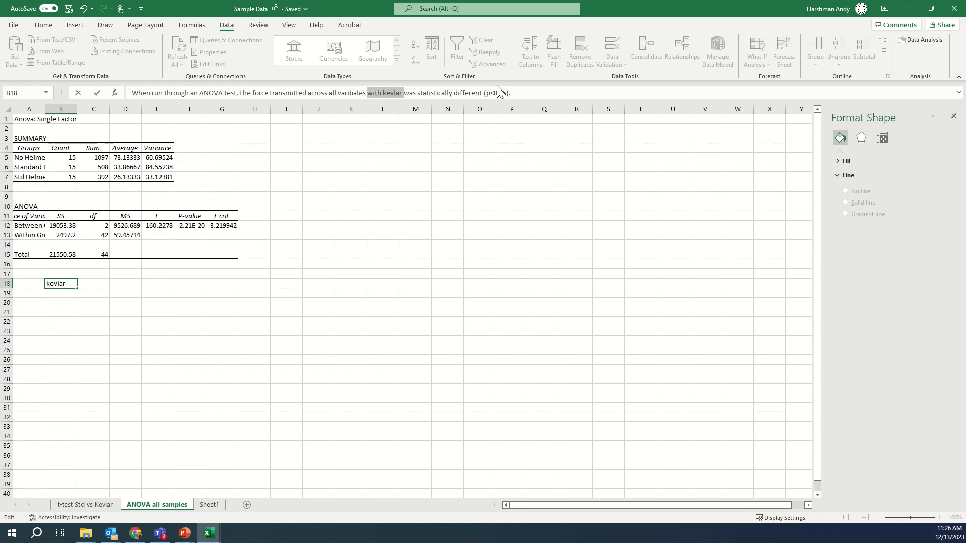
key("Delete")
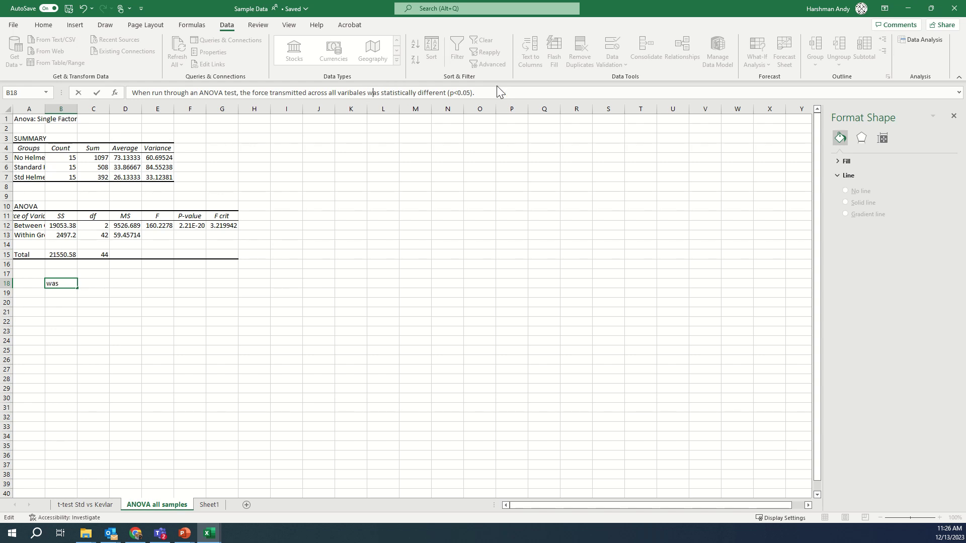
Change "statistically" to "significantly" in the B18 conclusion and commit the entry
key("Right")
key("Right")
key("Right")
key("shift+Right")
key("shift+Right")
key("shift+Right")
key("shift+Right")
key("shift+Right")
key("shift+Right")
key("shift+Right")
key("shift+Right")
key("shift+Right")
key("shift+Right")
key("shift+Right")
key("shift+Right")
key("shift+Right")
type("significantly")
key("Right")
key("Right")
key("Right")
key("Right")
key("Right")
key("Right")
key("Right")
key("Right")
key("Right")
key("Right")
key("Right")
key("Right")
key("Right")
key("Right")
key("Right")
key("Right")
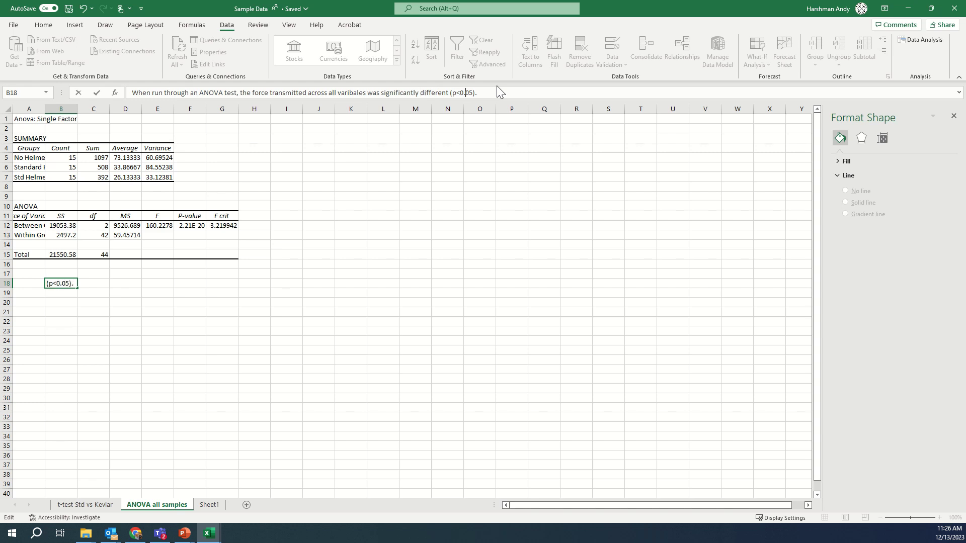
key("Right")
key("Right")
key("Right")
key("Right")
left_click(255, 349)
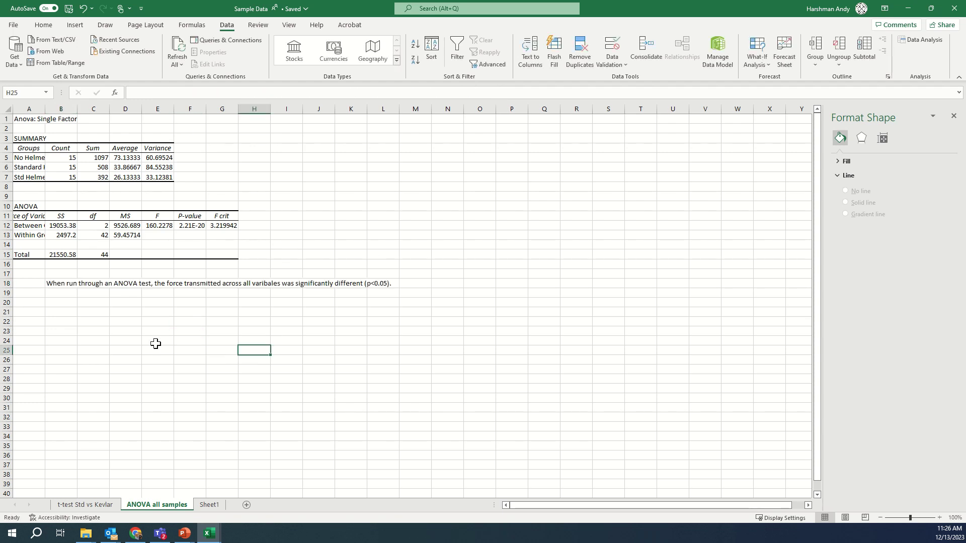
left_click(60, 308)
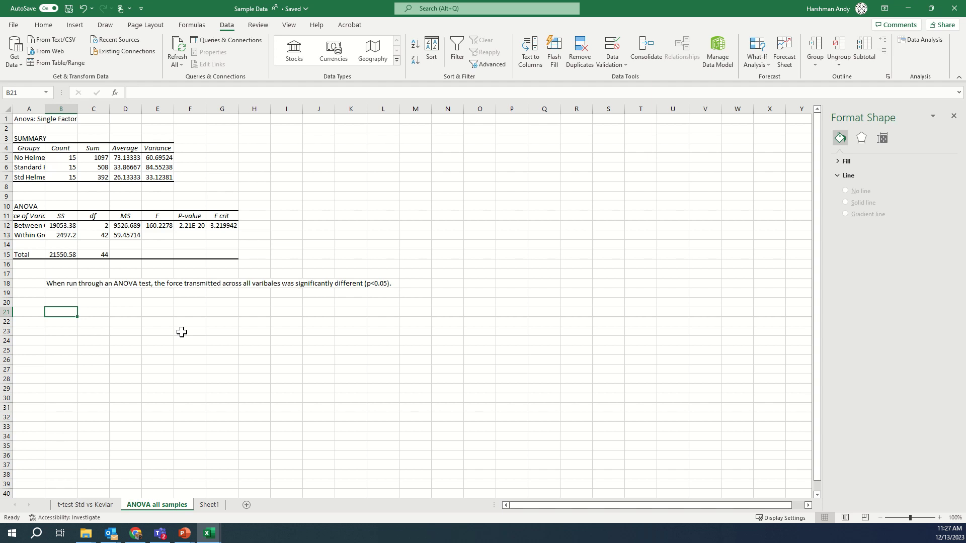
mouse_move(340, 6)
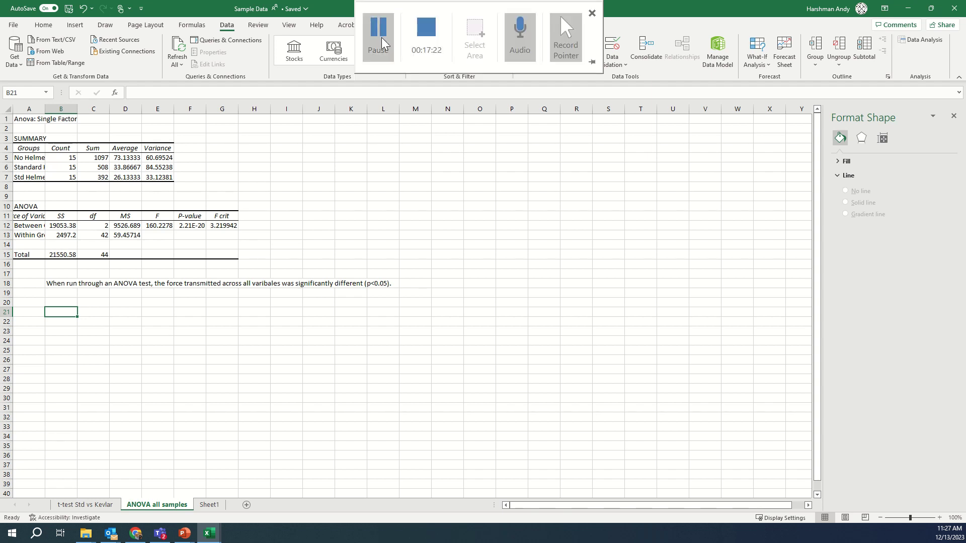